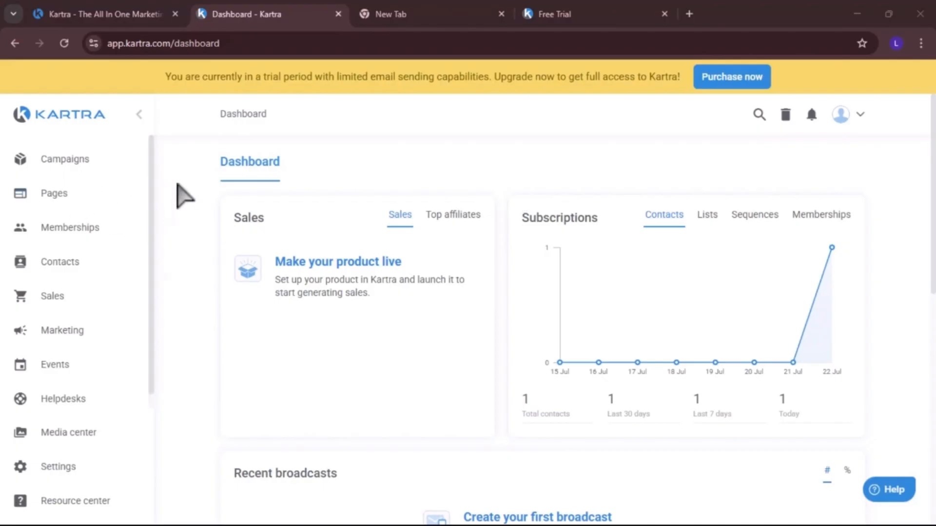
Start creating a new page and paste Style Basics 101 as its name
left_click(73, 180)
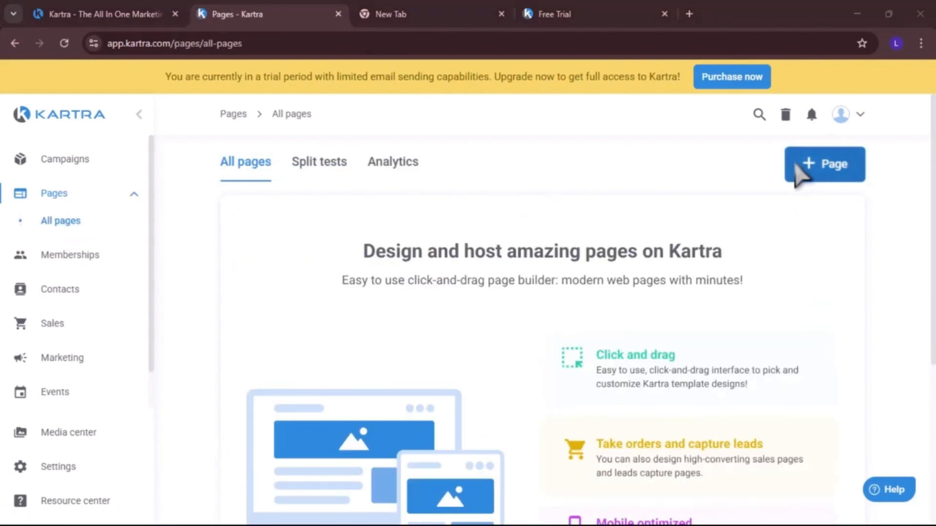
left_click(804, 173)
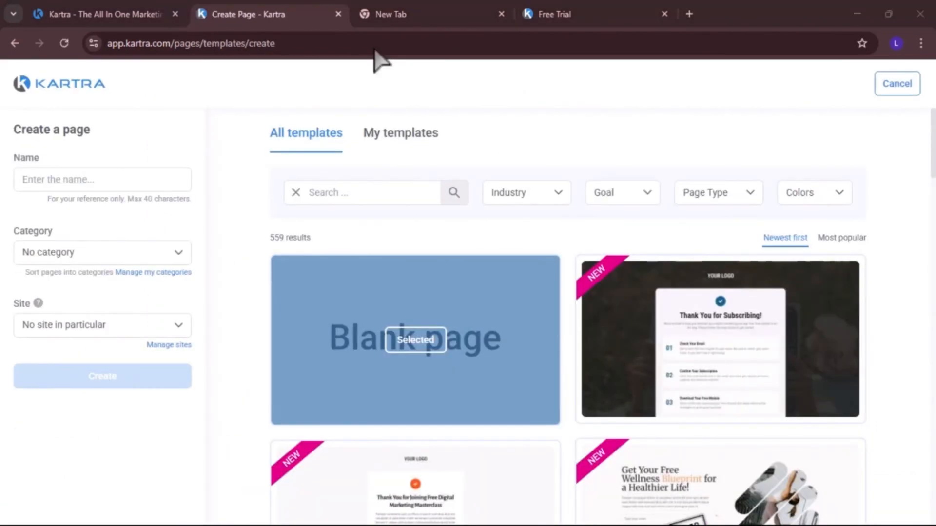
type("Style Basics 101")
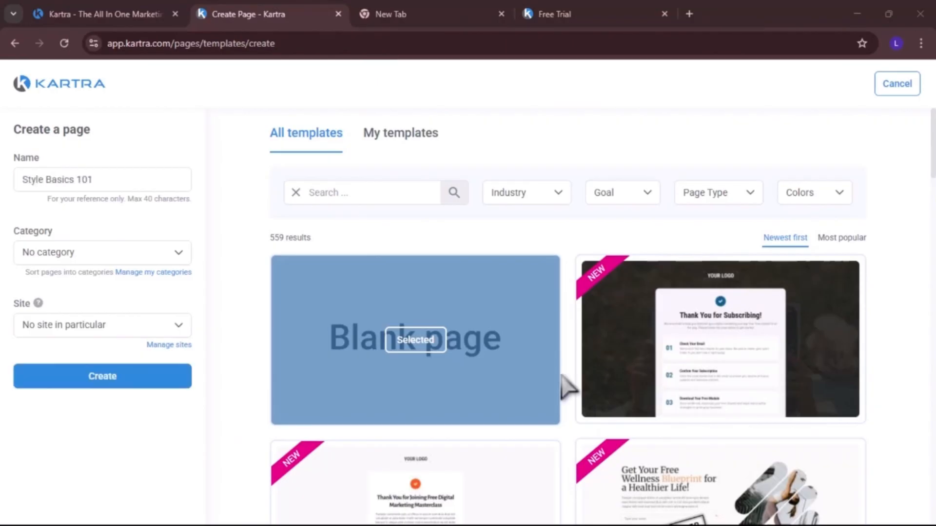
Browse the template gallery and open the Industry, Goal, Page Type and Colors filter lists
scroll(651, 432, "down", 6)
scroll(653, 431, "down", 5)
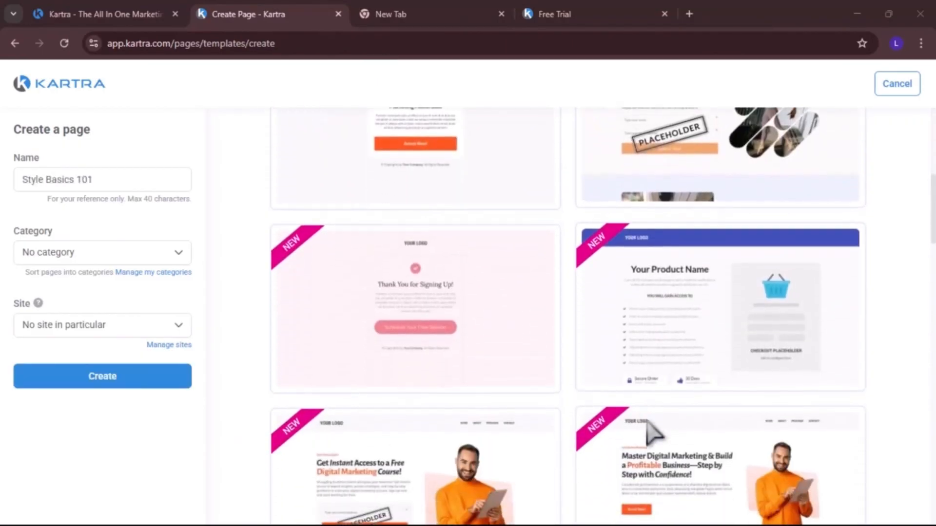
scroll(651, 431, "down", 3)
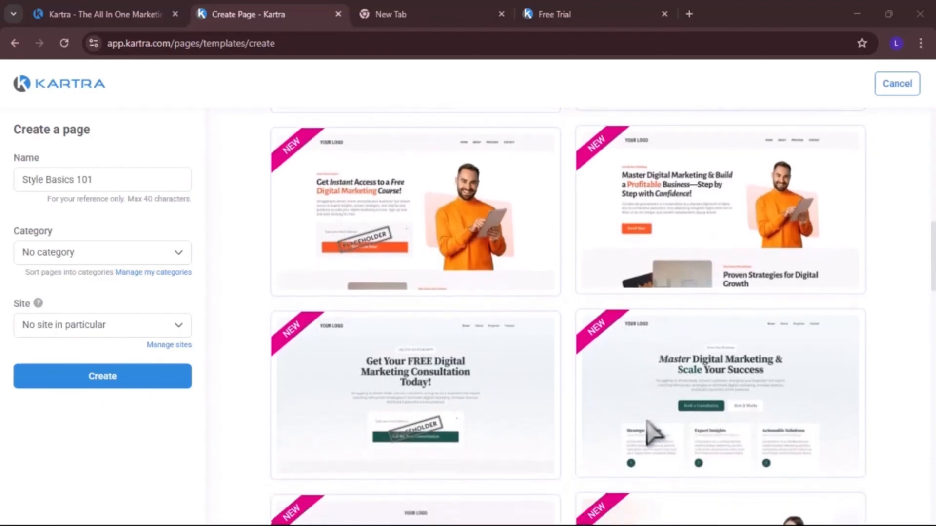
scroll(633, 390, "up", 15)
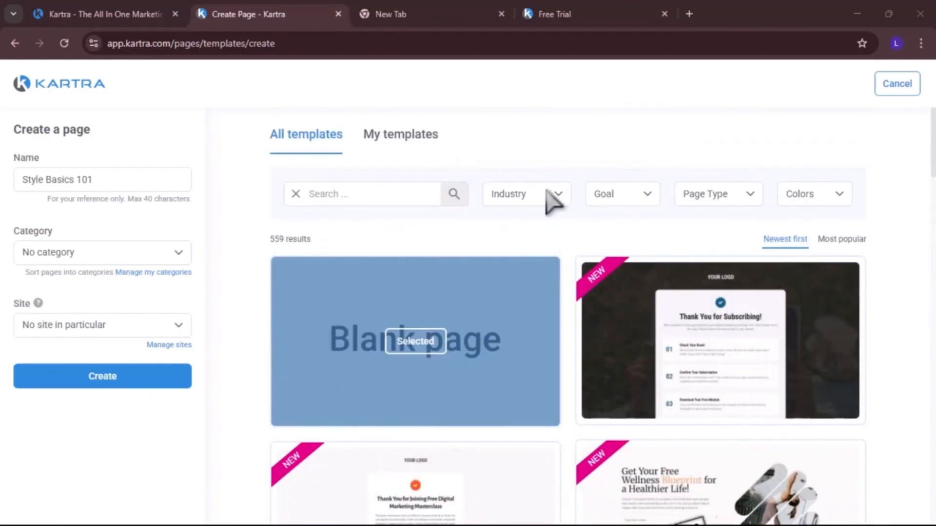
left_click(568, 194)
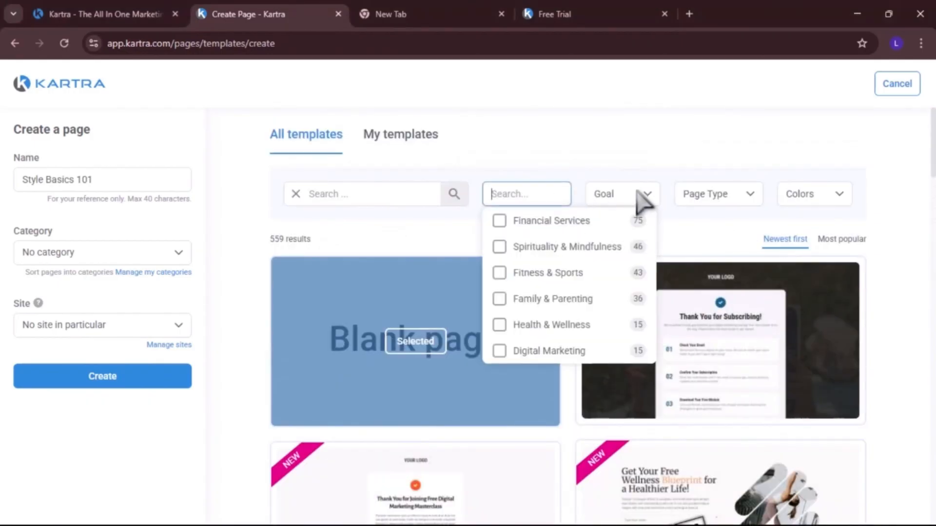
left_click(642, 194)
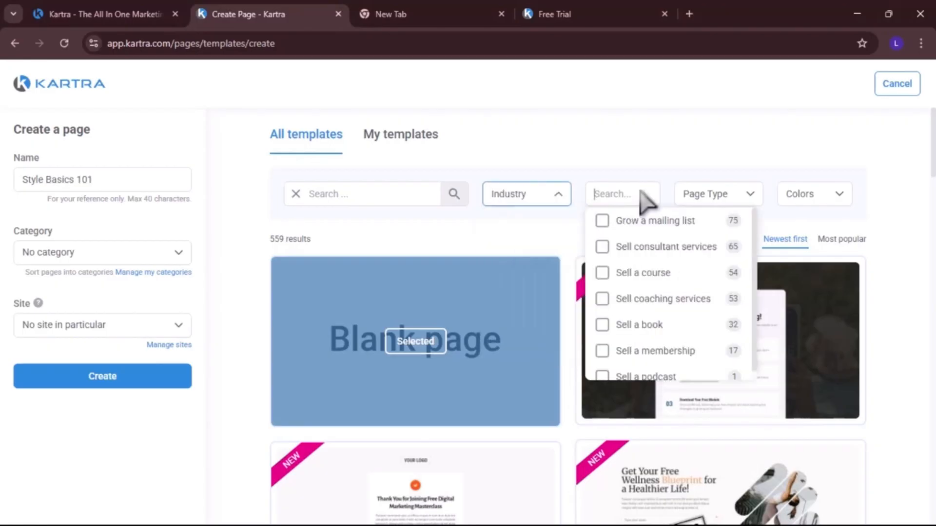
left_click(751, 193)
left_click(850, 197)
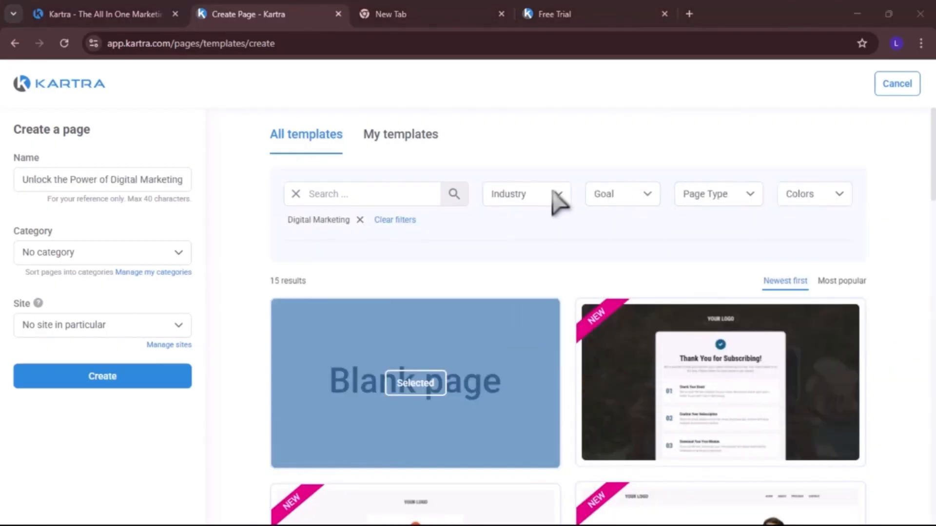
Filter the templates by the Digital Marketing industry and the Sell a course goal
left_click(558, 197)
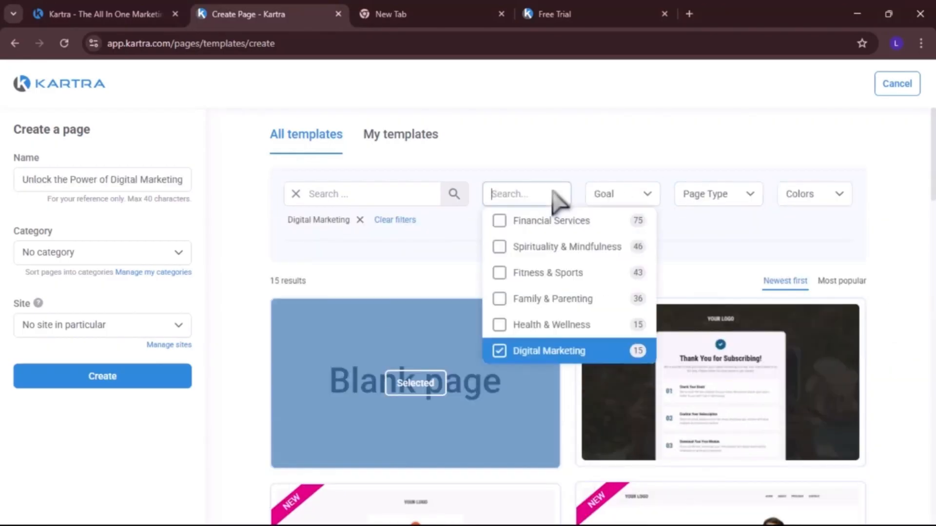
left_click(531, 351)
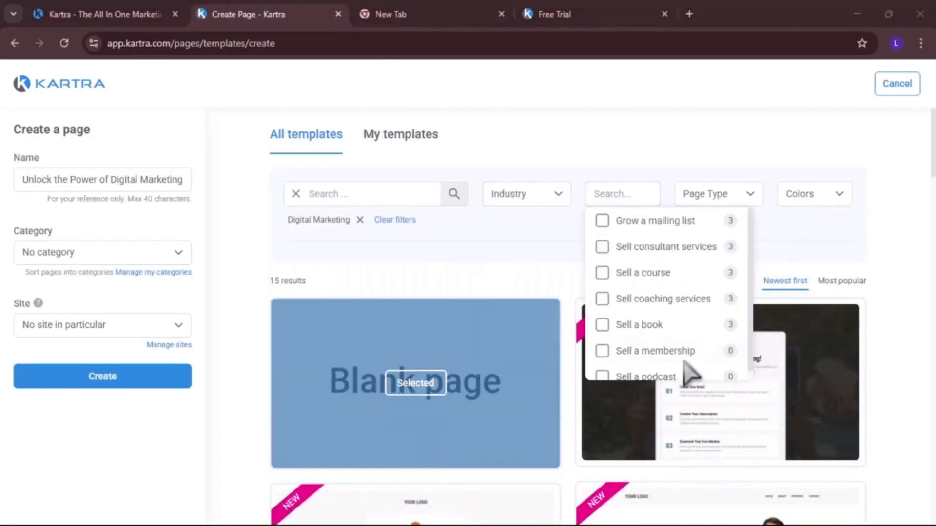
left_click(603, 273)
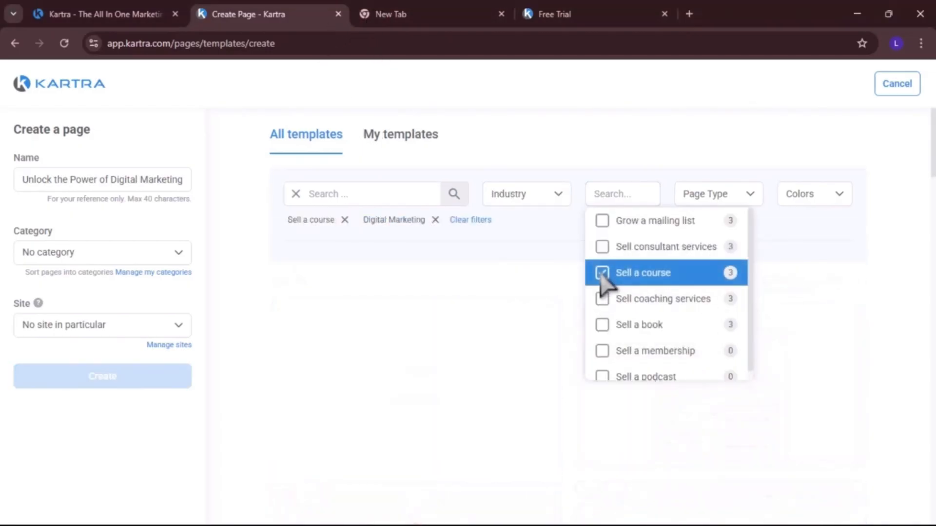
Filter the templates by the Landing Pages page type
left_click(739, 193)
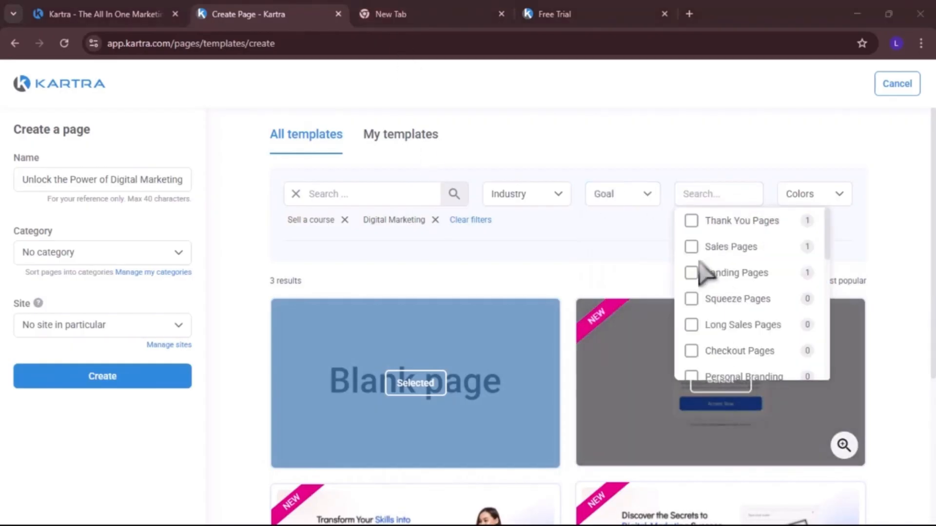
left_click(691, 278)
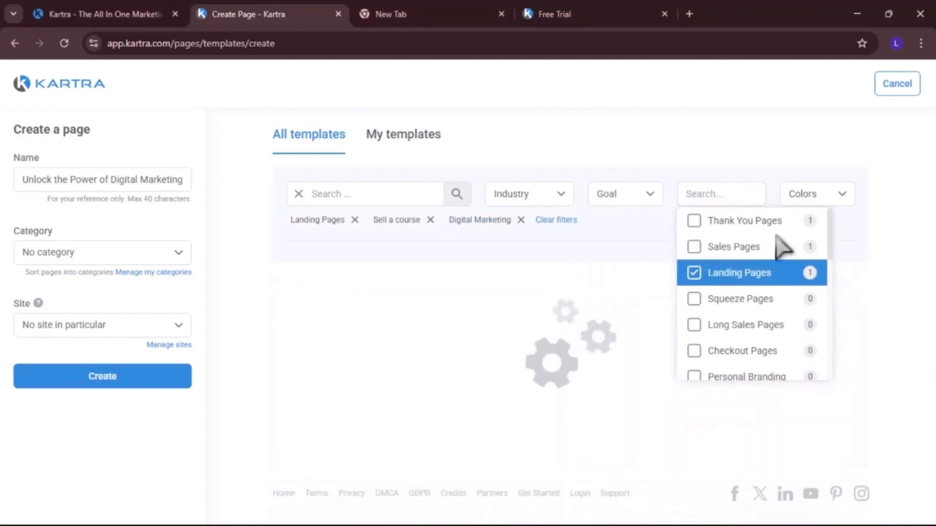
Filter the templates by the Blue colour
left_click(842, 195)
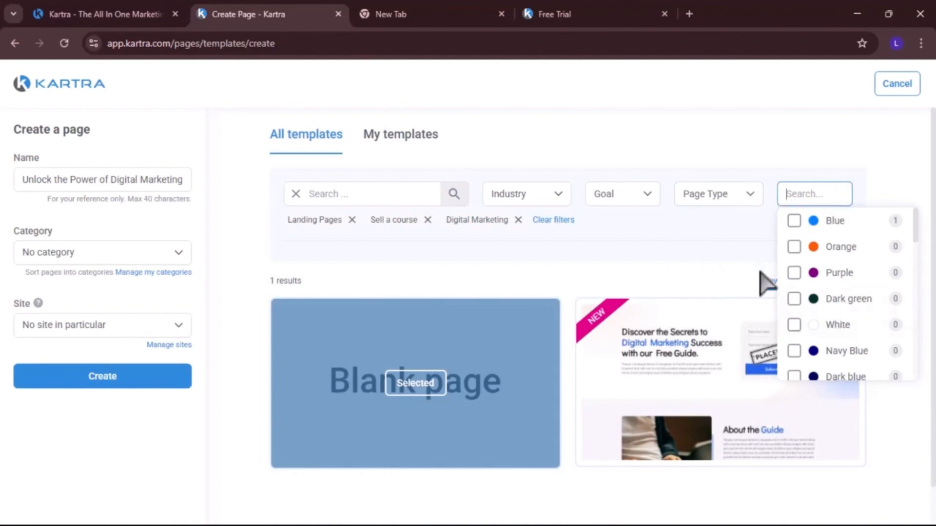
scroll(801, 360, "down", 3)
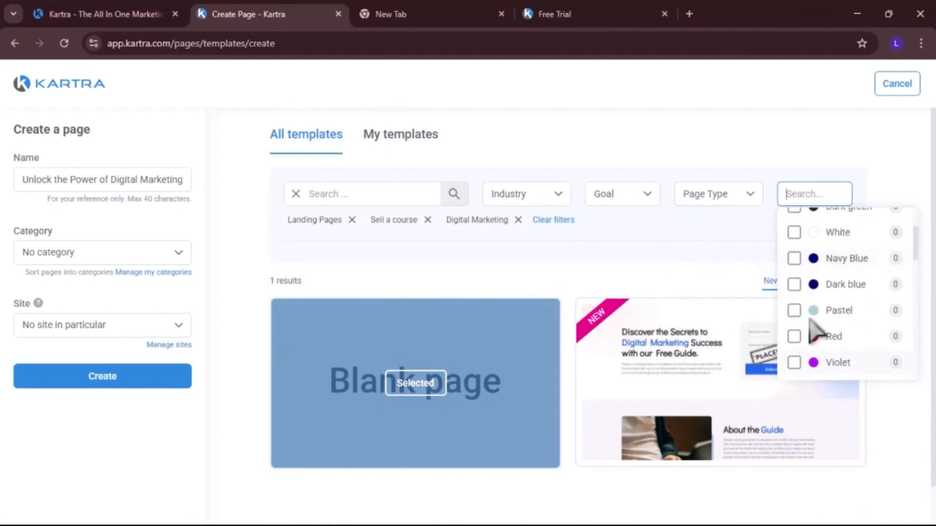
scroll(818, 333, "up", 3)
scroll(820, 301, "down", 3)
scroll(823, 355, "up", 3)
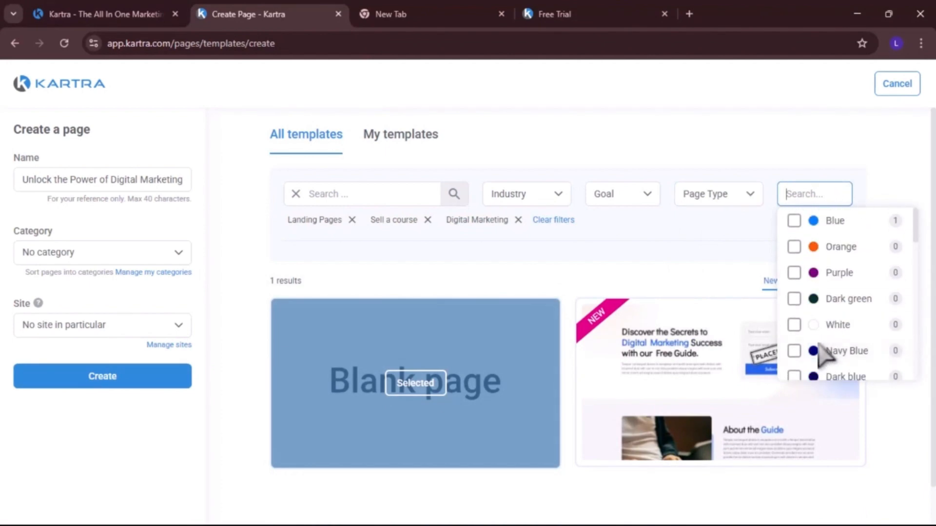
left_click(805, 221)
scroll(631, 348, "down", 1)
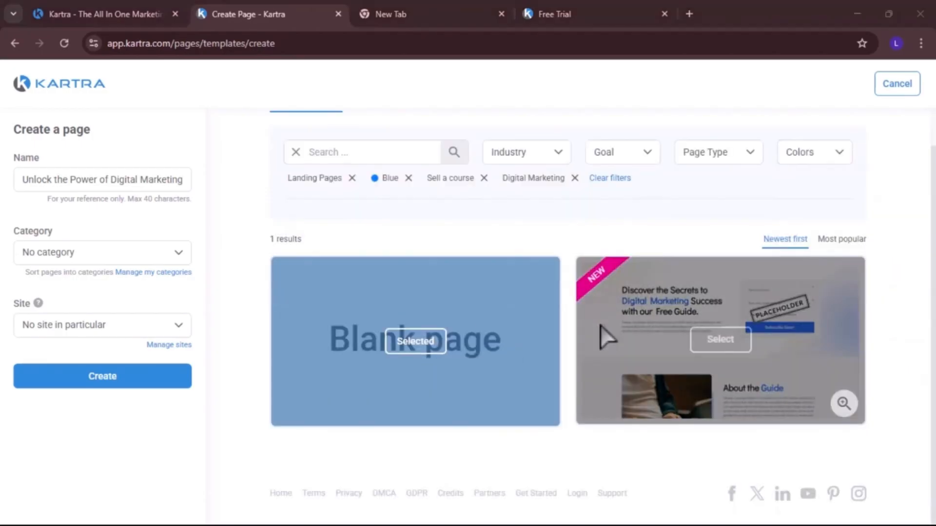
Select the Discover the Secrets to Digital Marketing Success template and create the page
left_click(722, 342)
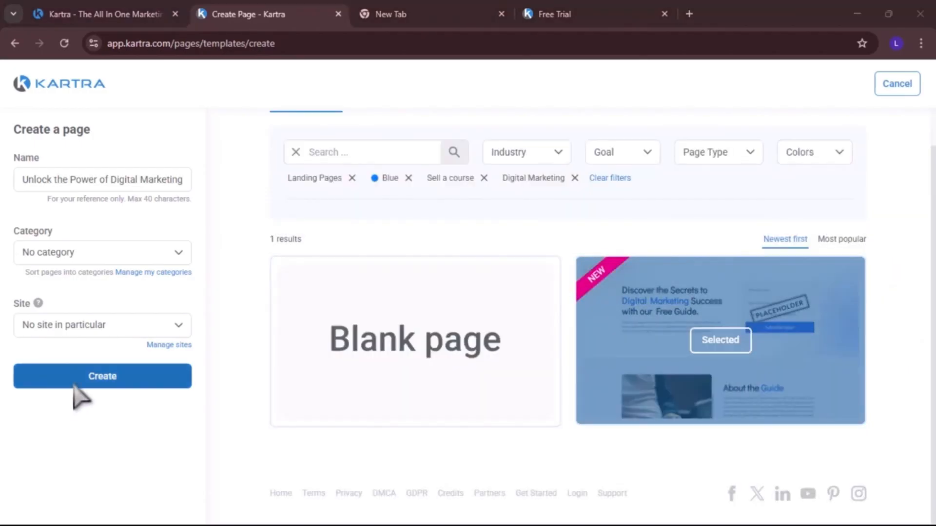
left_click(77, 377)
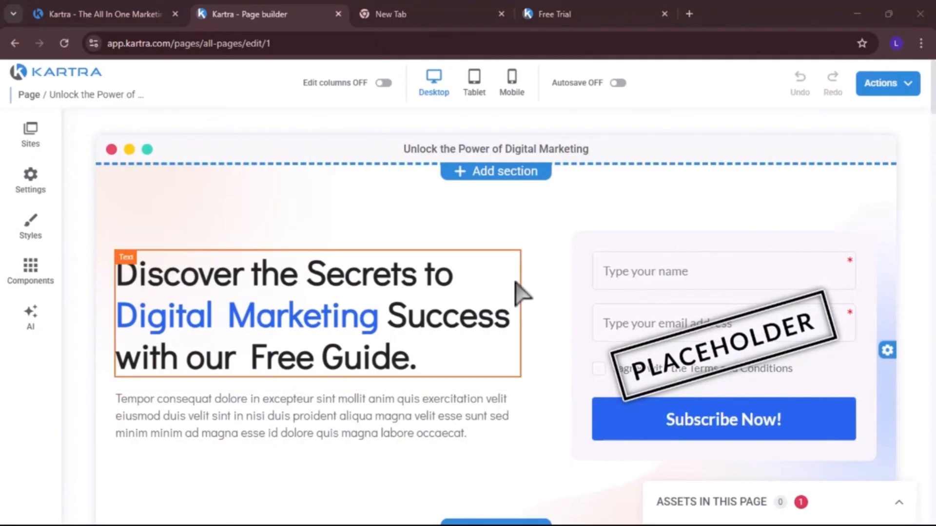
Scroll through the new page to review its sections in the builder
scroll(521, 292, "down", 4)
scroll(522, 294, "down", 10)
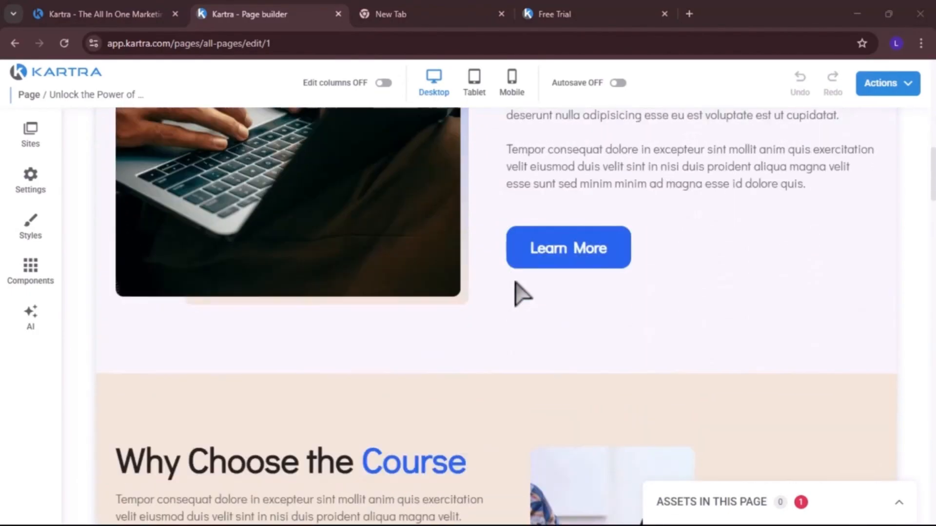
scroll(521, 294, "up", 14)
scroll(520, 292, "down", 12)
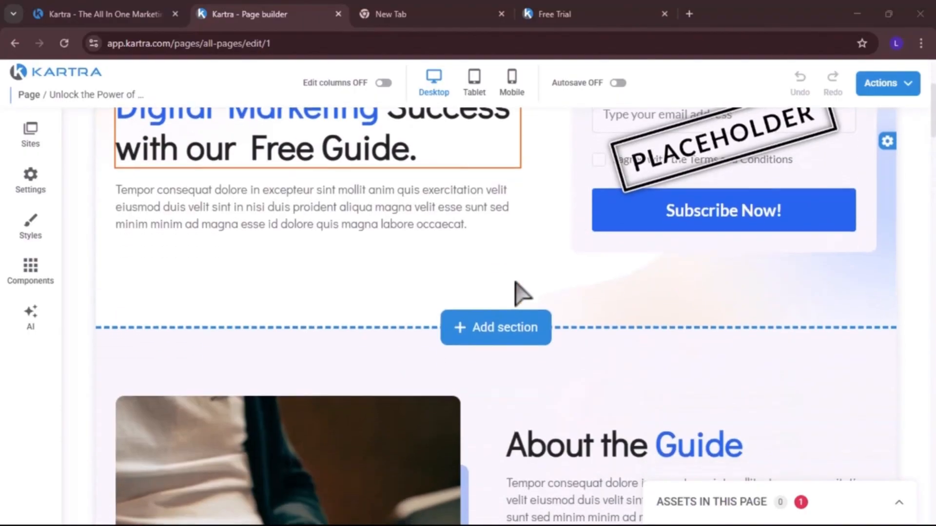
scroll(458, 288, "down", 2)
scroll(458, 287, "up", 14)
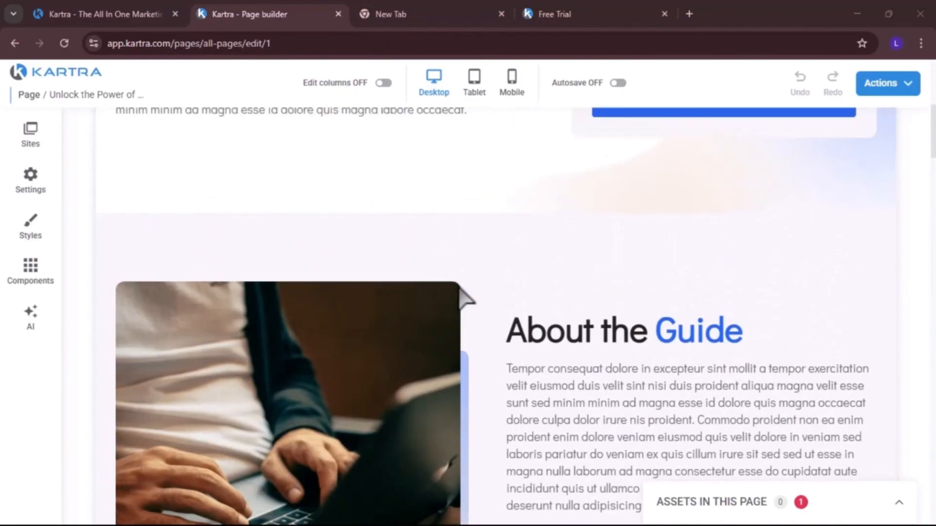
scroll(459, 292, "down", 8)
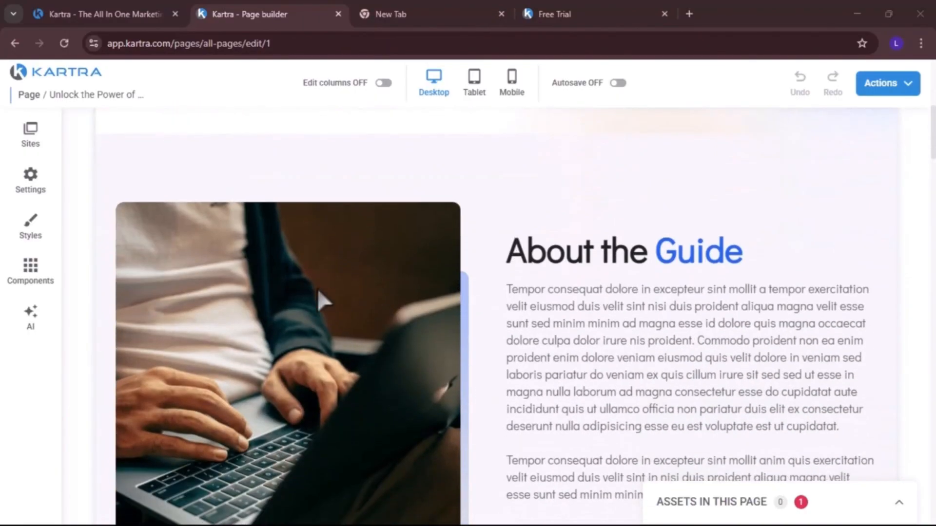
scroll(343, 317, "down", 3)
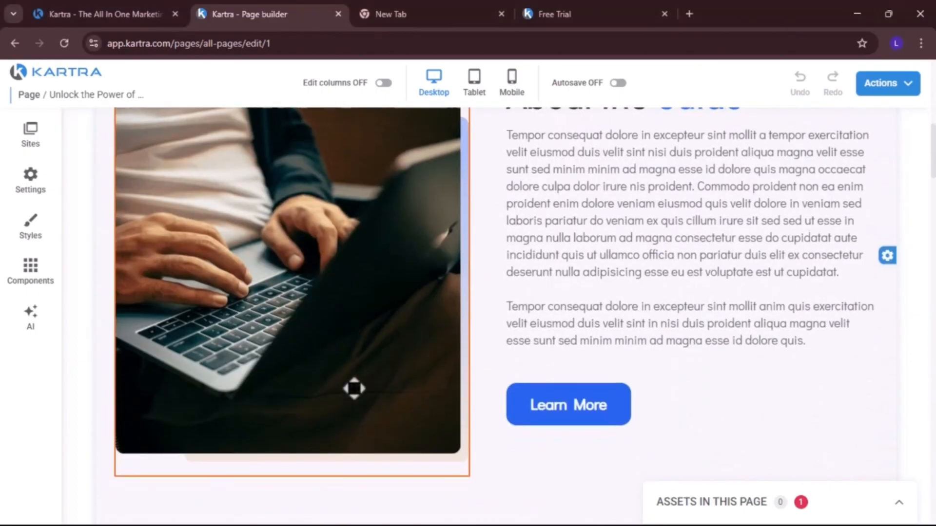
scroll(354, 388, "up", 4)
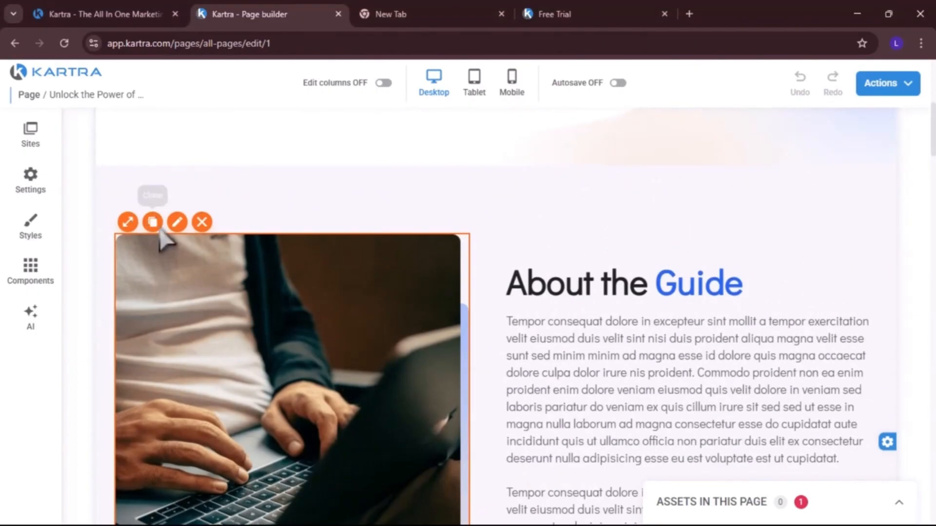
left_click(168, 261)
left_click(291, 235)
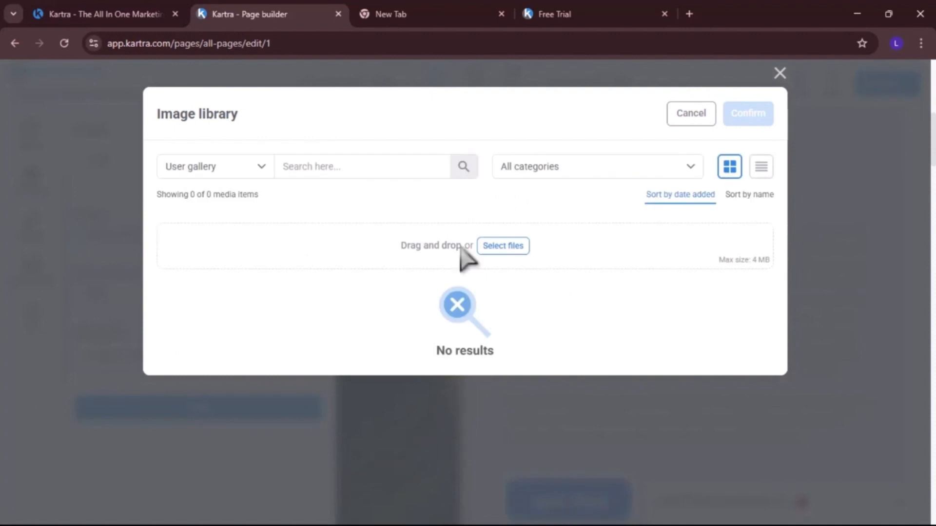
left_click(780, 73)
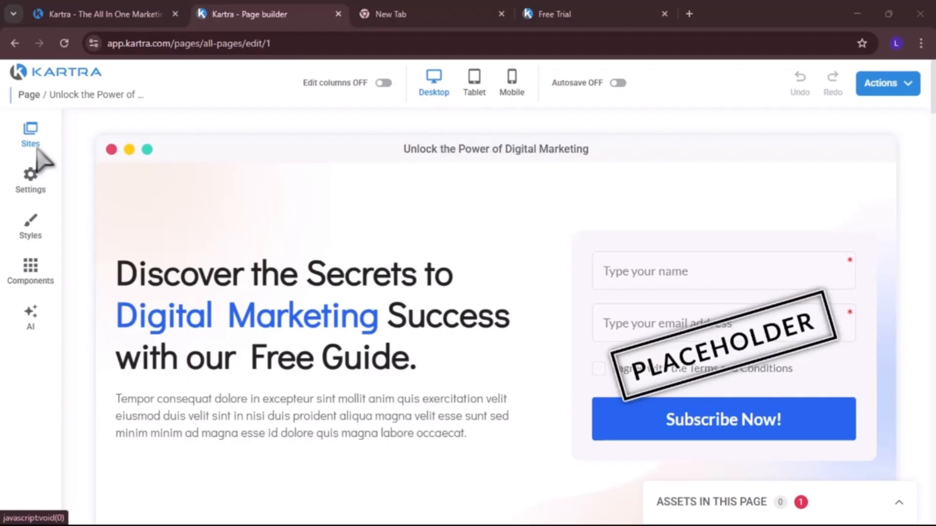
Open the opt-in form's settings and check which opt-in forms are available
scroll(782, 344, "down", 1)
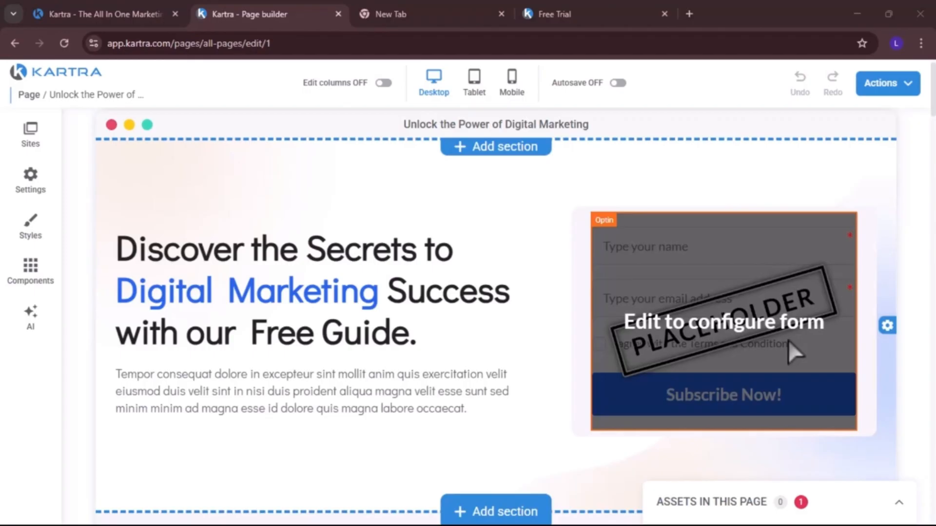
left_click(788, 340)
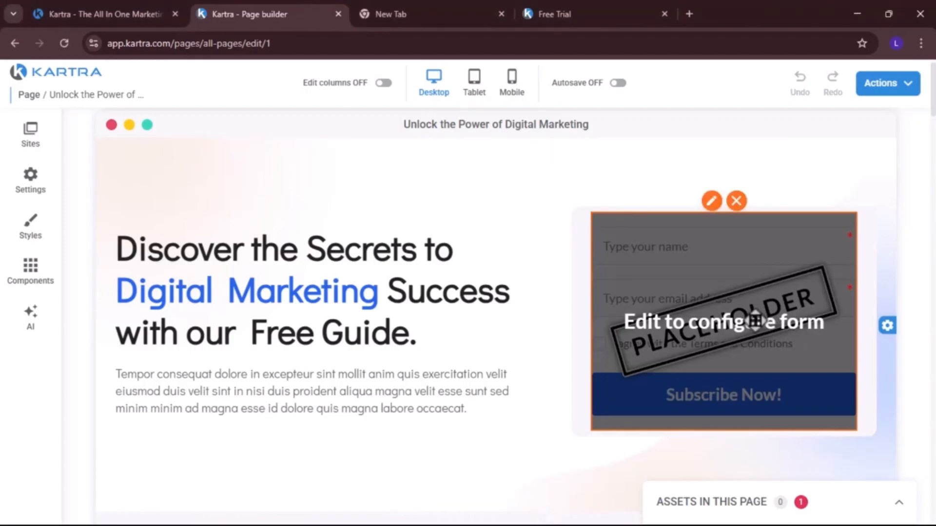
left_click(704, 199)
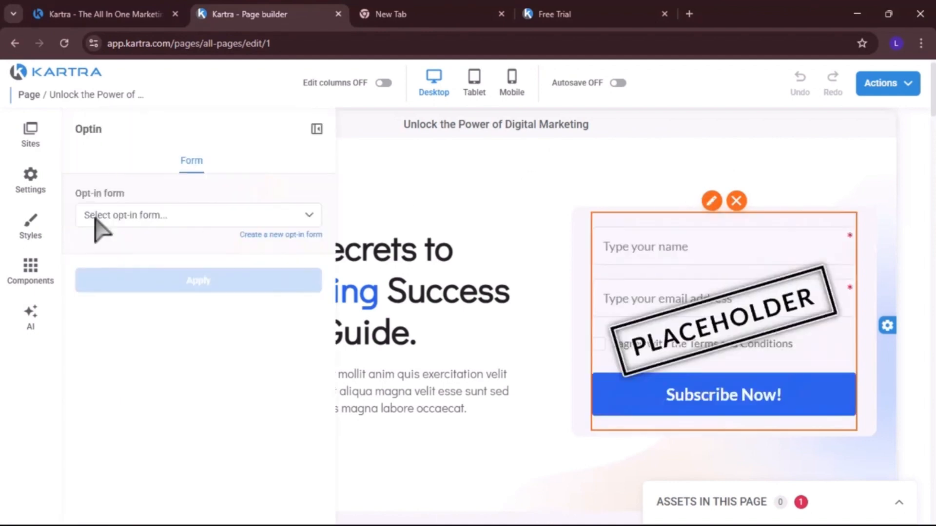
left_click(204, 215)
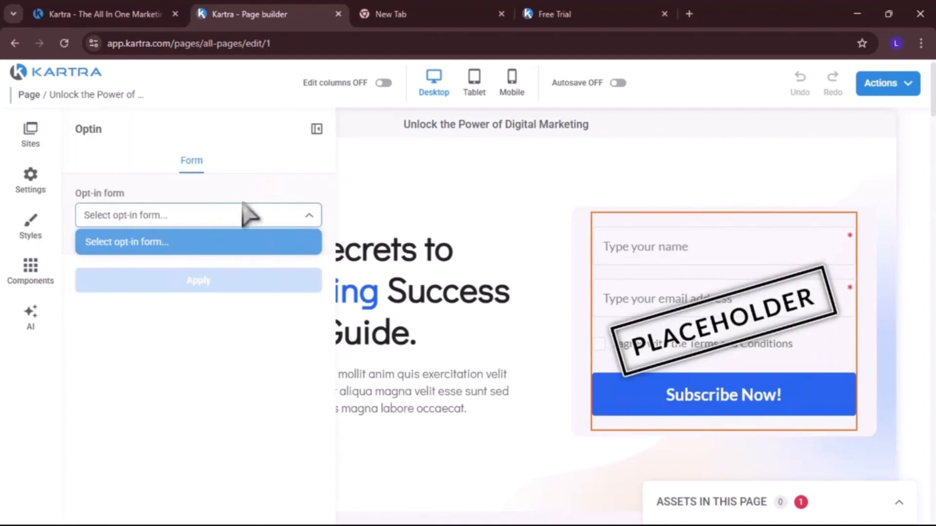
left_click(255, 239)
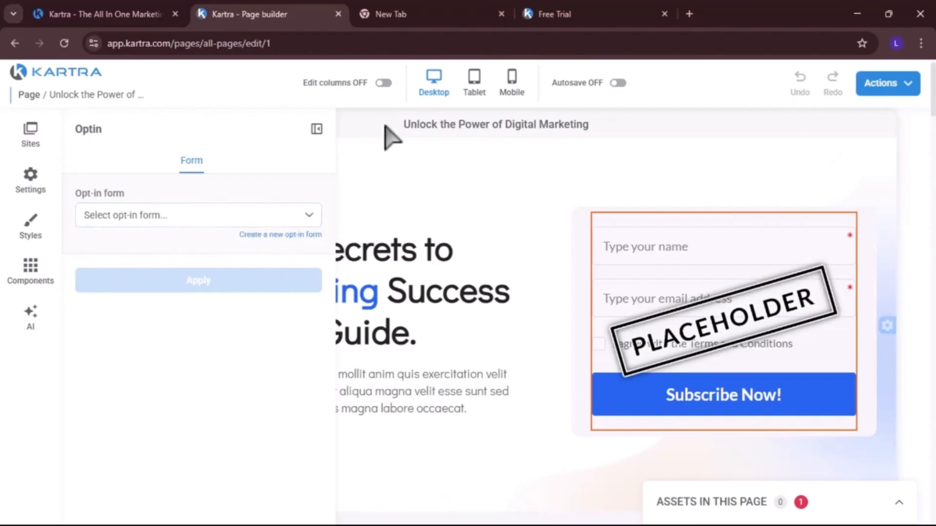
left_click(429, 141)
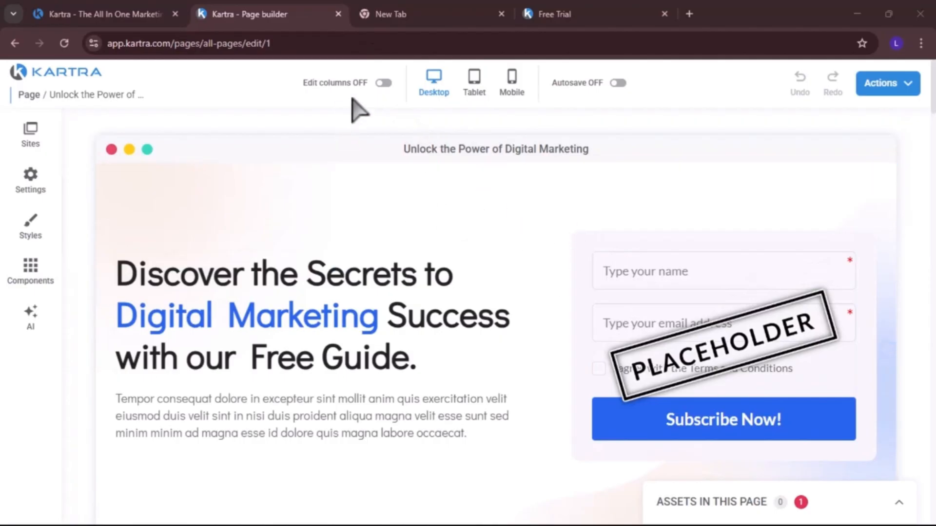
Turn on column editing for the page
left_click(384, 83)
scroll(560, 407, "down", 10)
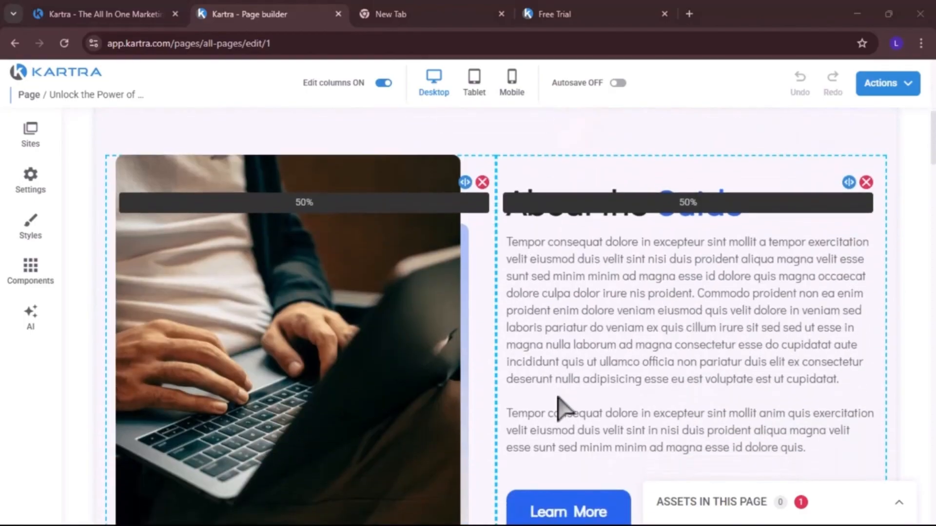
Scroll through the page to review the column widths in each section
scroll(559, 407, "down", 3)
scroll(559, 406, "up", 10)
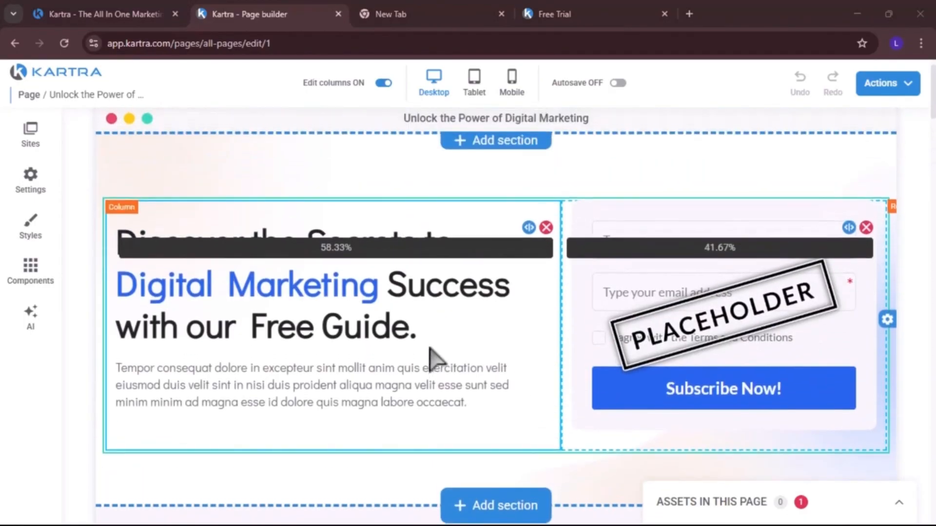
scroll(430, 348, "down", 15)
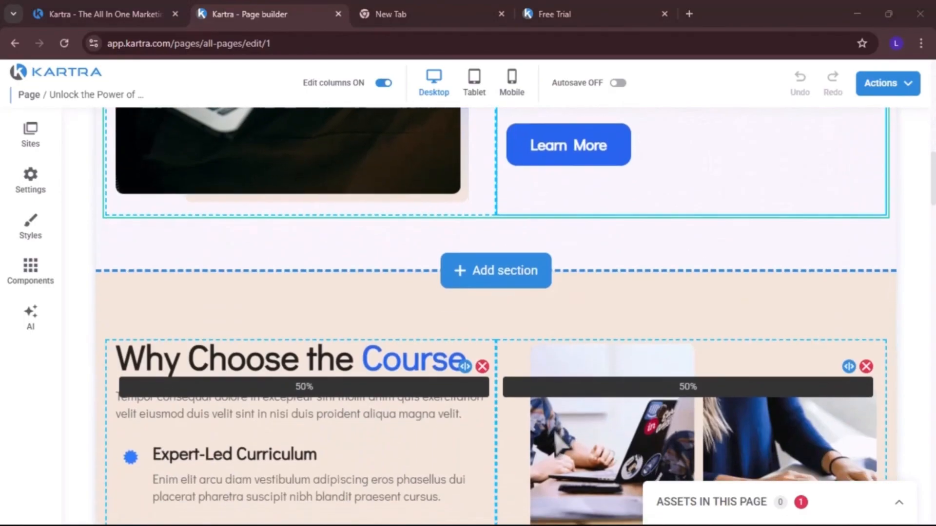
scroll(556, 436, "down", 8)
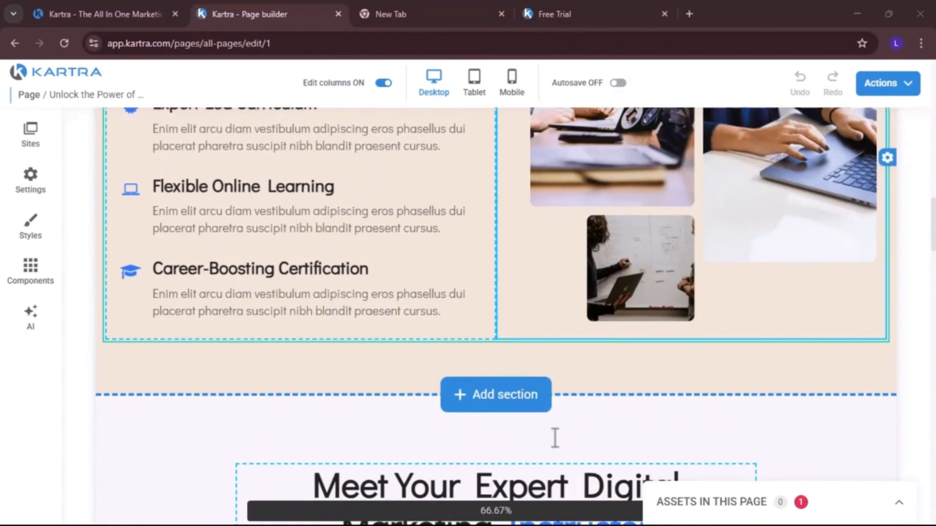
scroll(555, 438, "up", 4)
scroll(555, 438, "down", 15)
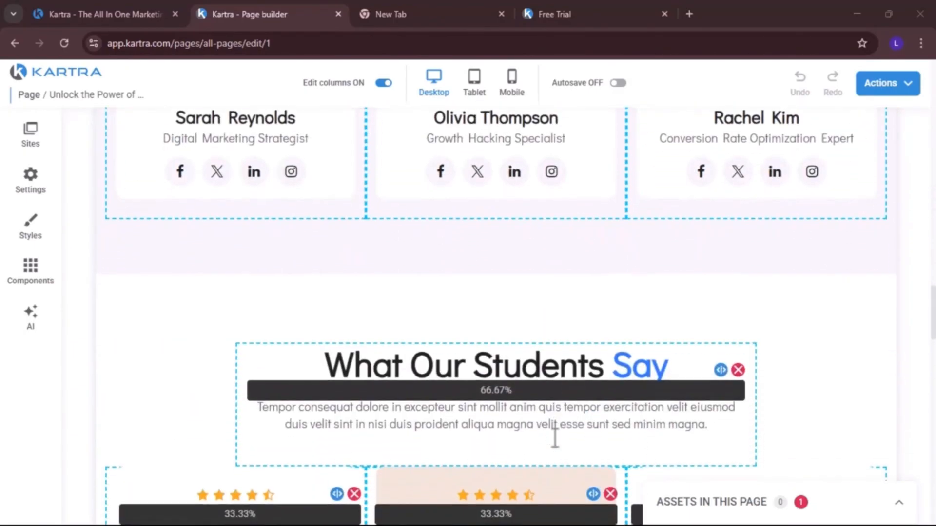
scroll(555, 438, "down", 6)
scroll(555, 437, "up", 10)
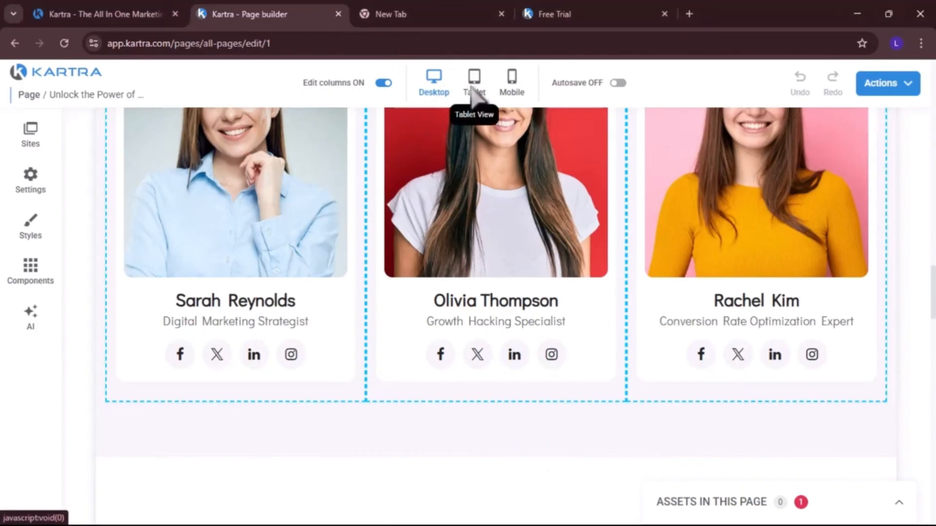
Preview the page in tablet and phone views, then leave the page builder
left_click(474, 95)
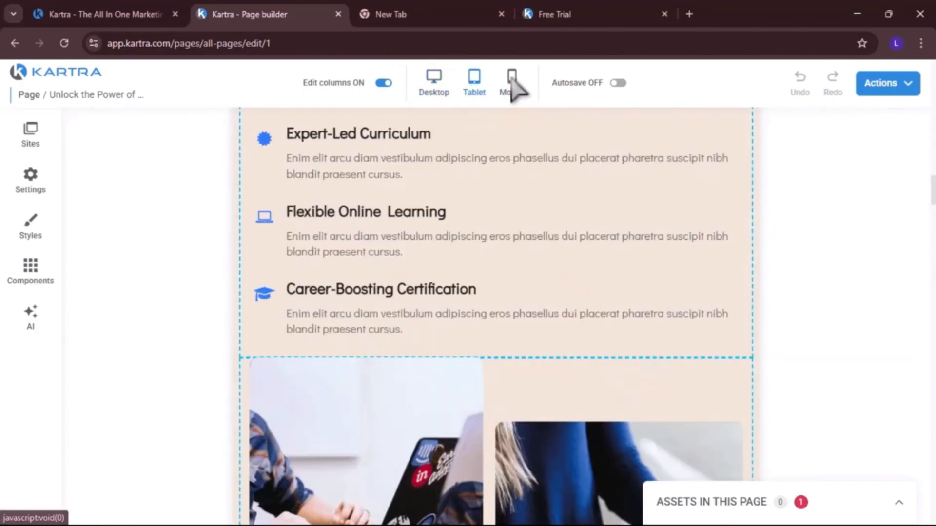
left_click(512, 81)
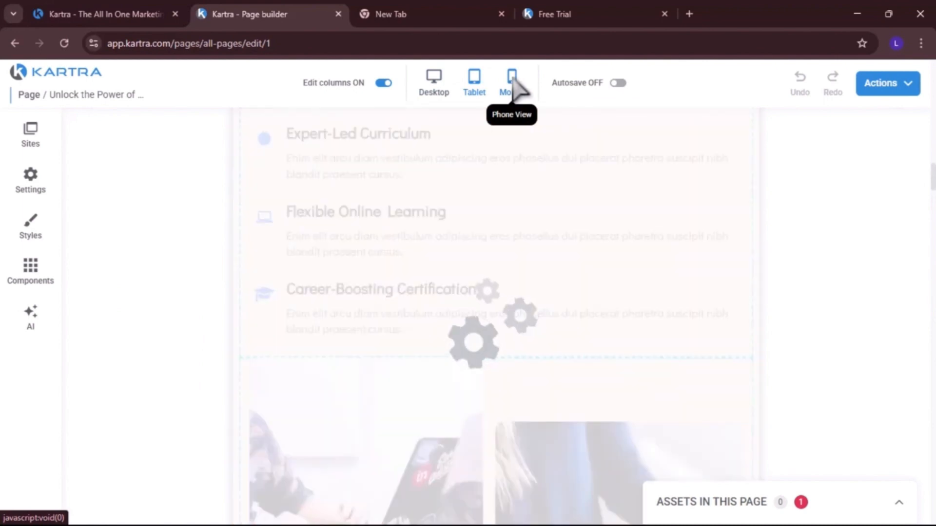
left_click(885, 83)
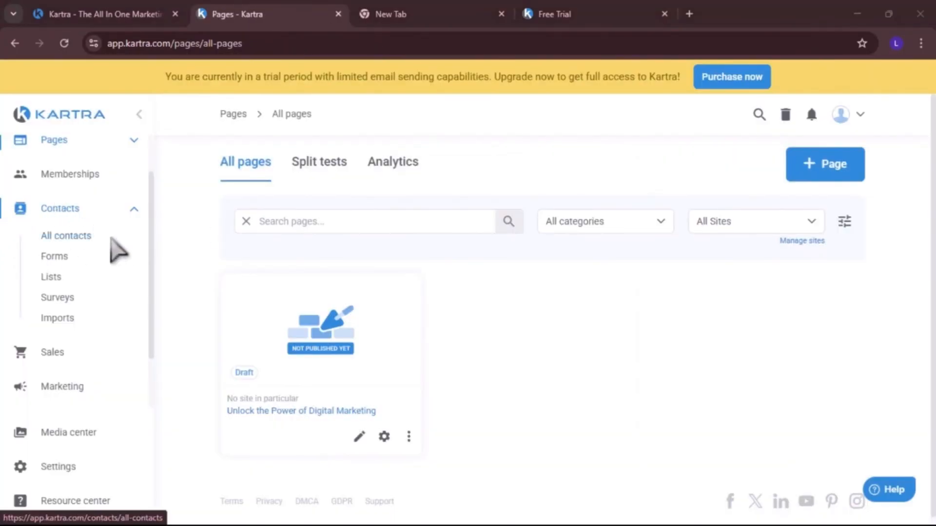
Open the forms section and create an embedded form named Free Digital Marketing Guide Opt-in from the Get Full Access Today! template
left_click(53, 257)
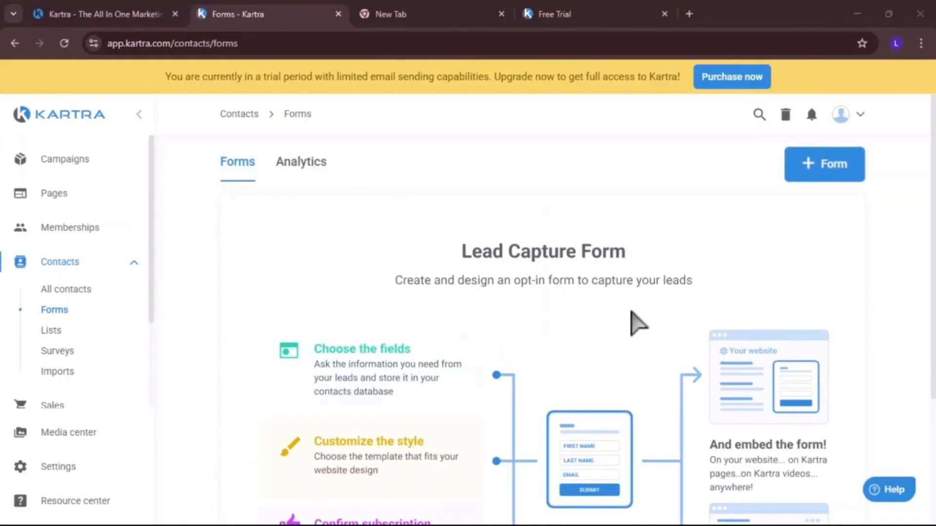
scroll(636, 321, "down", 3)
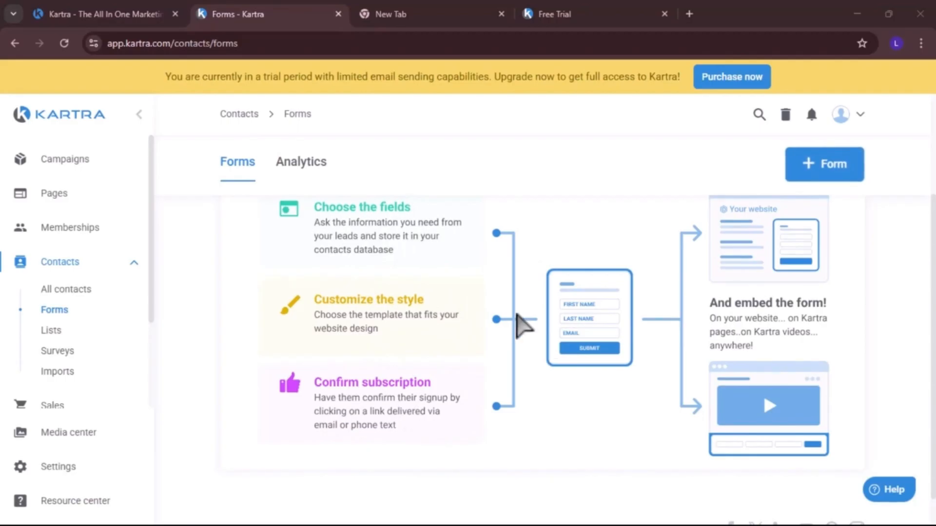
scroll(522, 323, "up", 3)
scroll(527, 395, "down", 1)
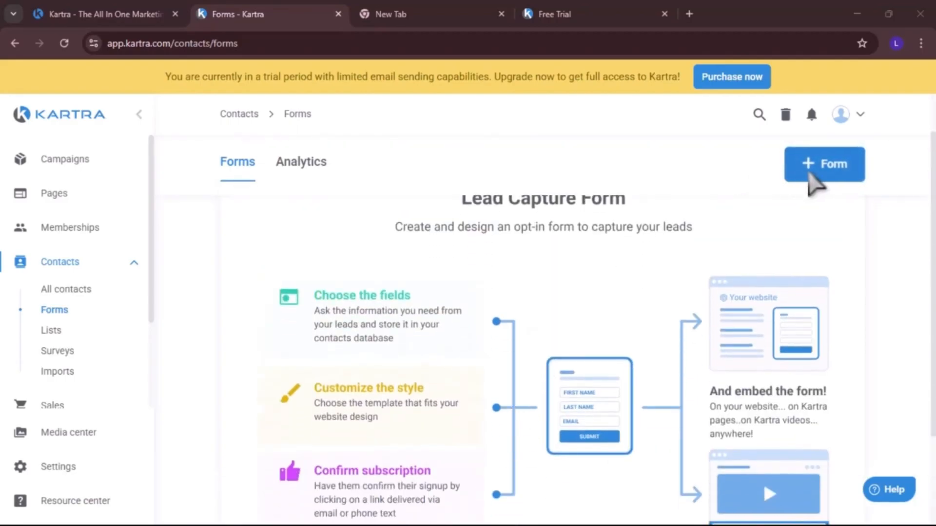
left_click(821, 168)
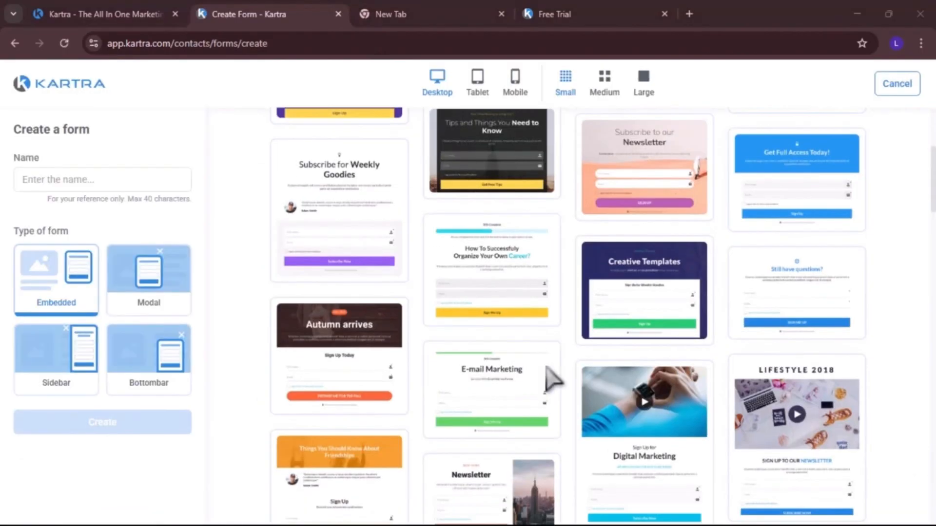
scroll(553, 379, "down", 1)
scroll(551, 378, "up", 6)
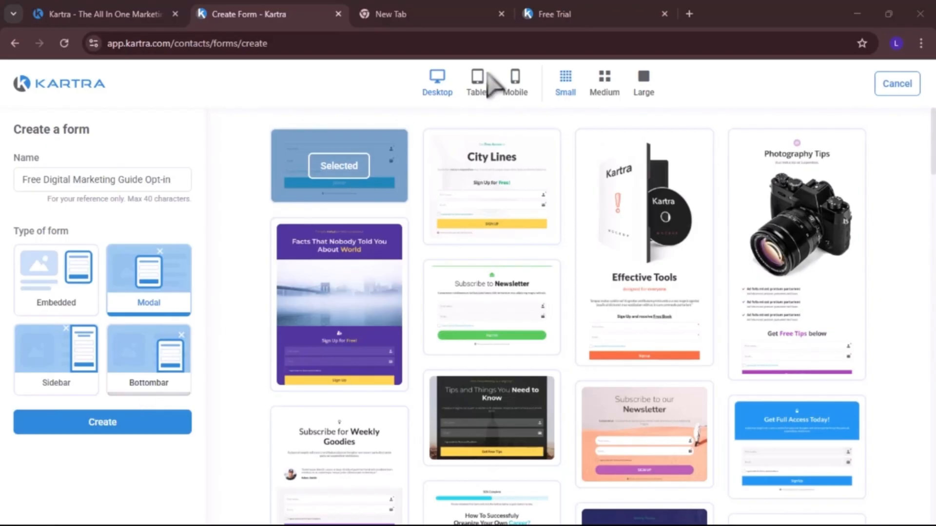
left_click(81, 280)
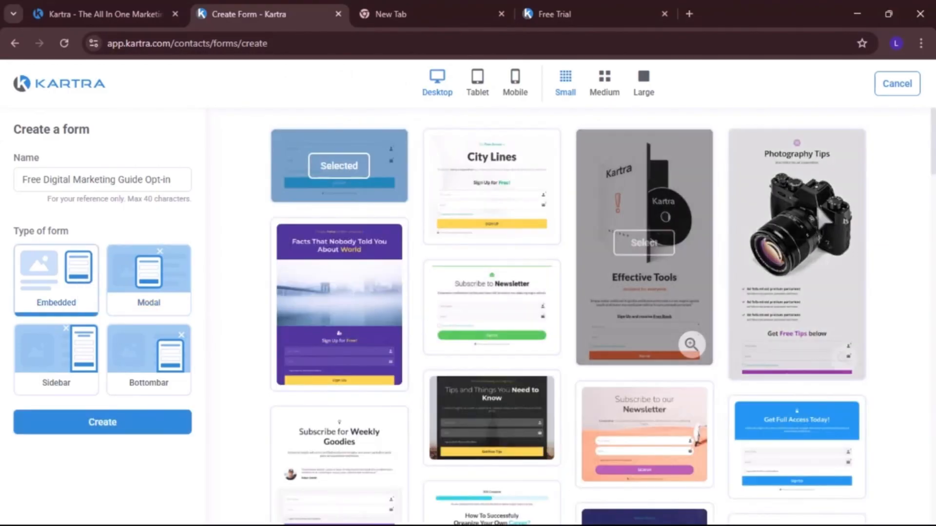
scroll(691, 402, "down", 2)
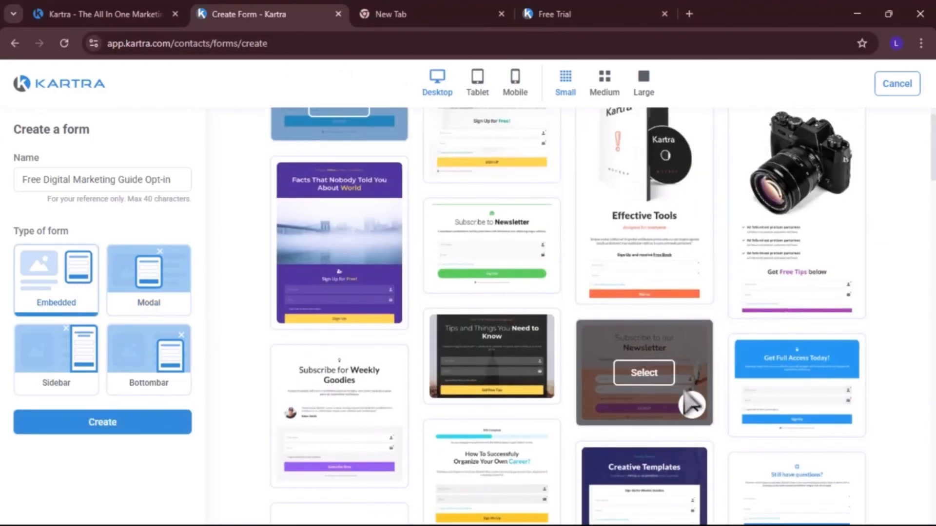
scroll(555, 324, "up", 1)
left_click(796, 418)
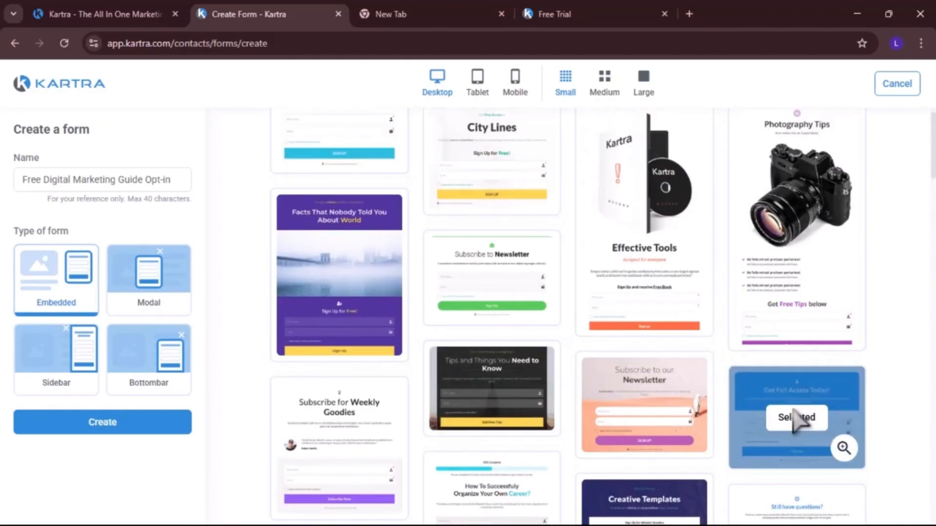
left_click(102, 423)
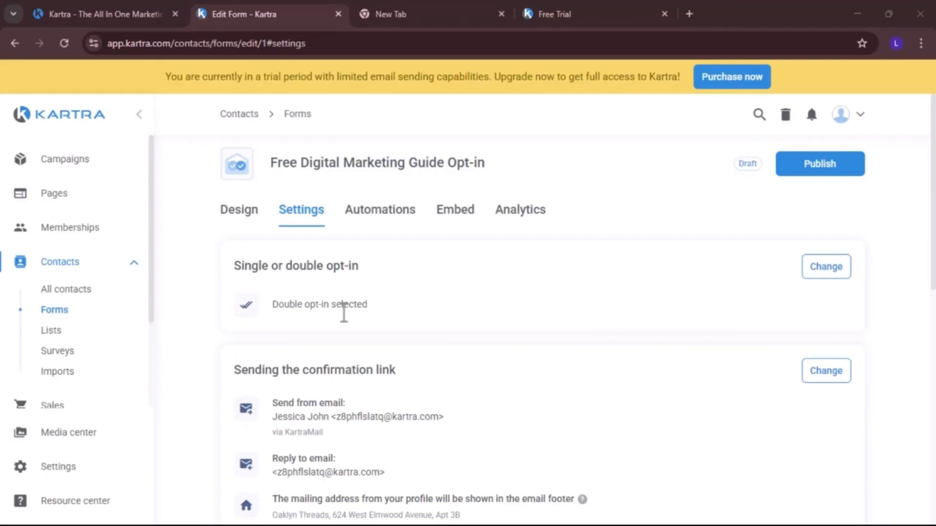
Switch the form's subscription setting from double to single opt-in and save it
scroll(436, 298, "down", 1)
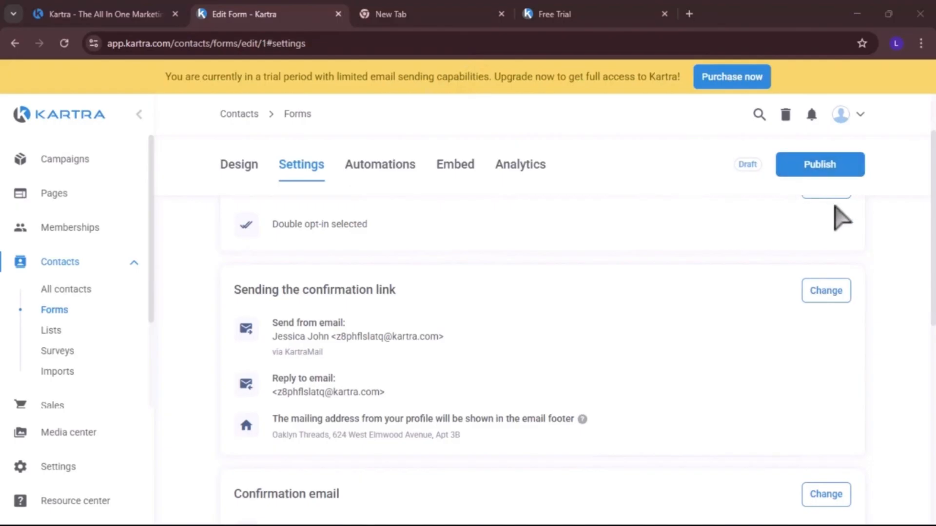
scroll(840, 216, "up", 2)
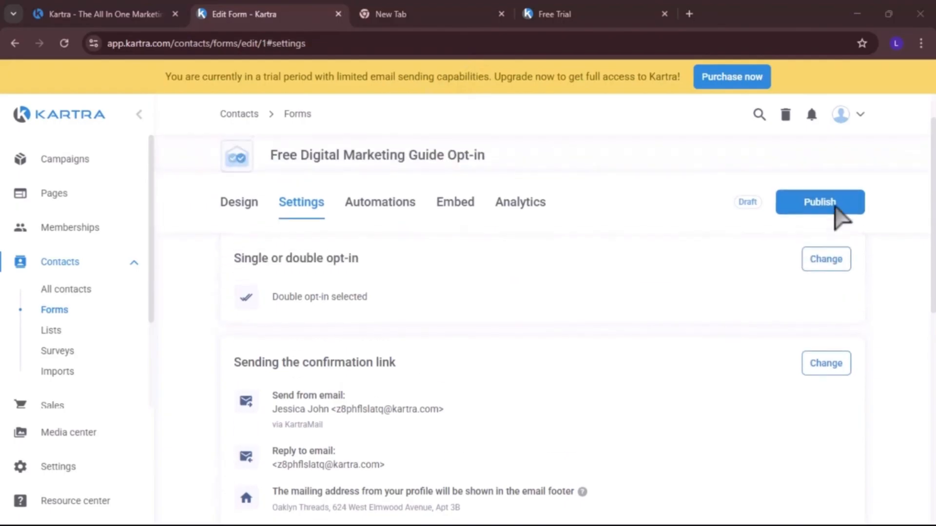
left_click(827, 265)
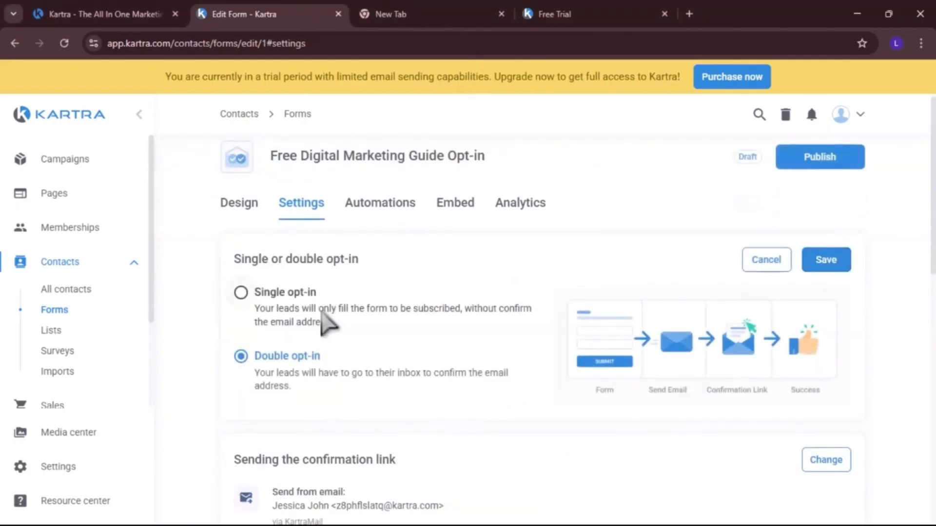
left_click(251, 295)
left_click(824, 261)
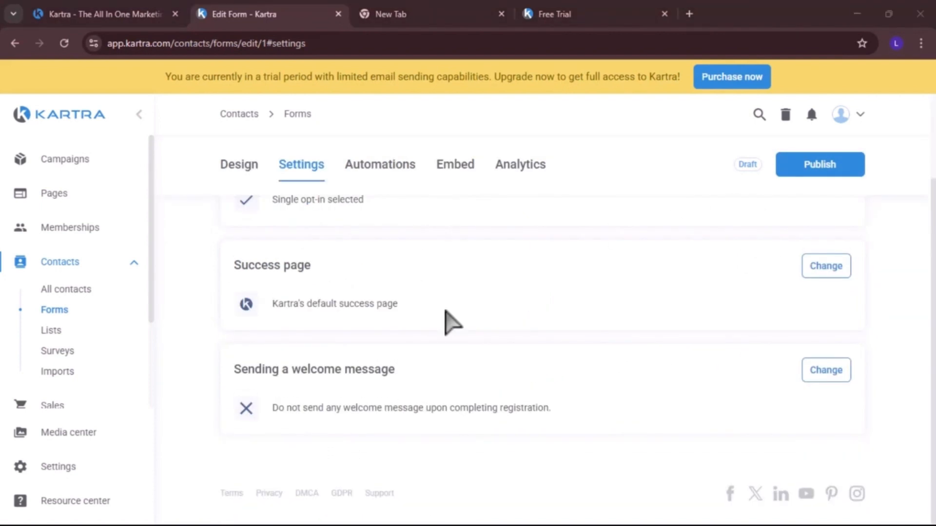
Open the form's Automations tab and review its tag, list and sequence options
scroll(452, 321, "up", 2)
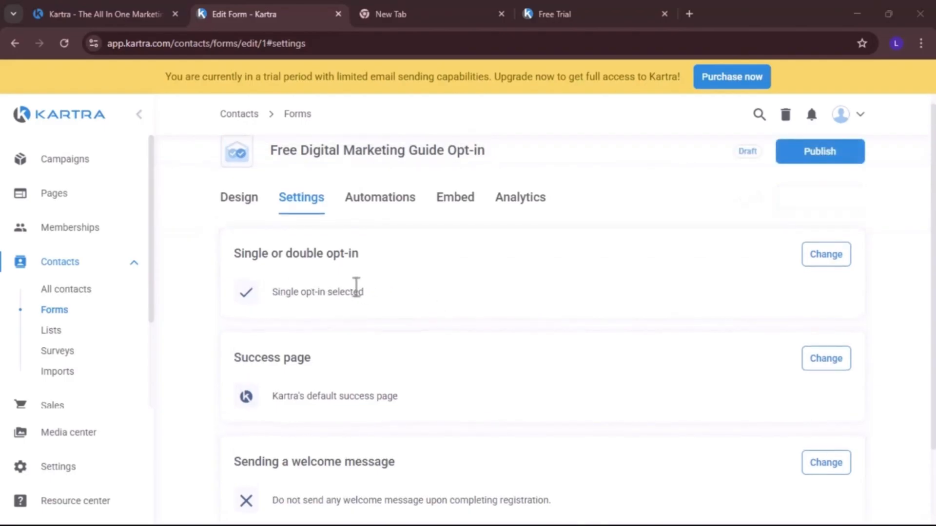
left_click(404, 215)
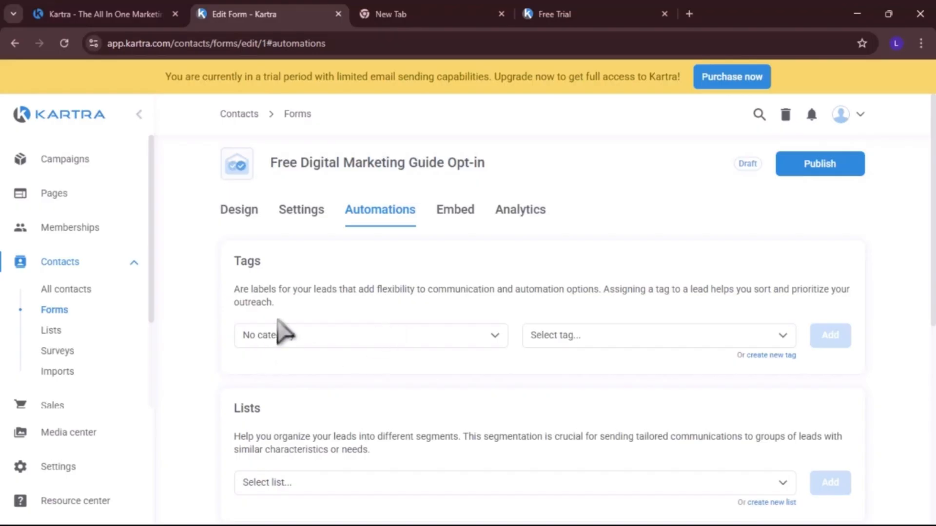
left_click(766, 356)
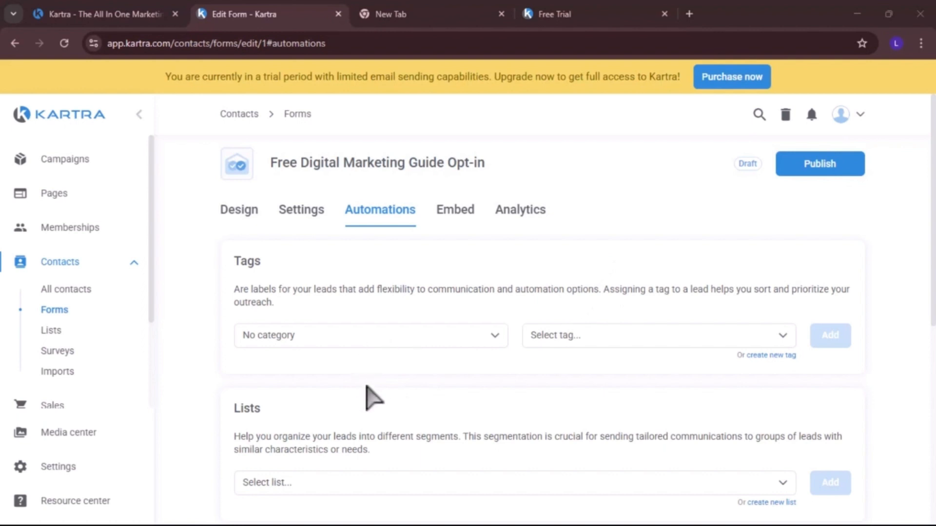
scroll(385, 372, "down", 6)
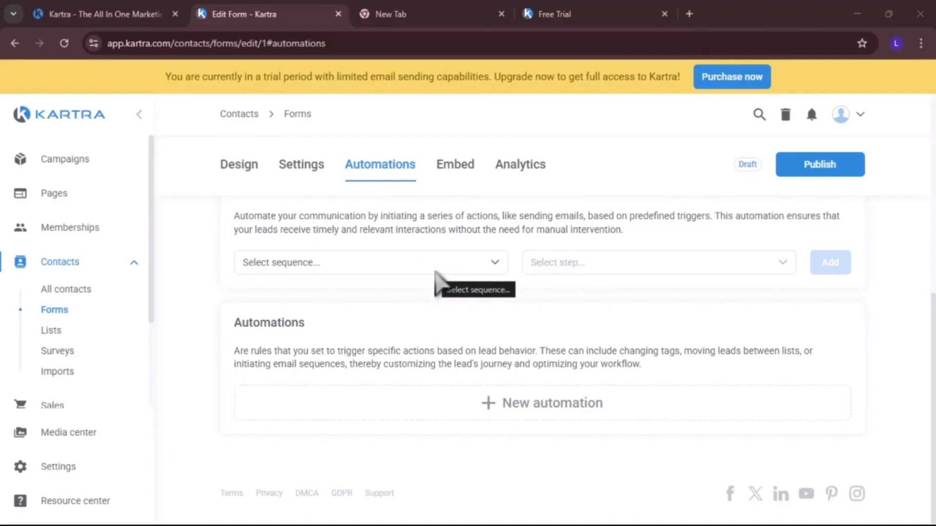
left_click(322, 263)
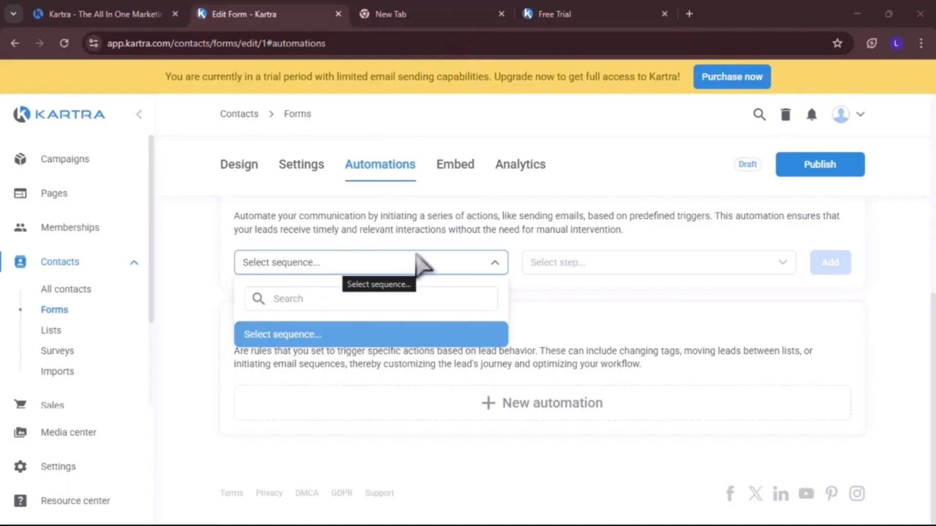
left_click(662, 312)
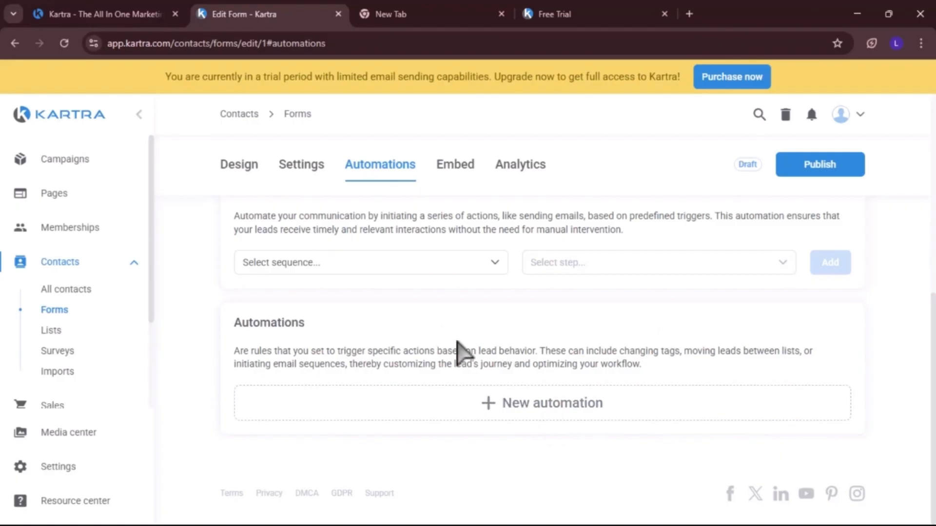
scroll(584, 317, "up", 2)
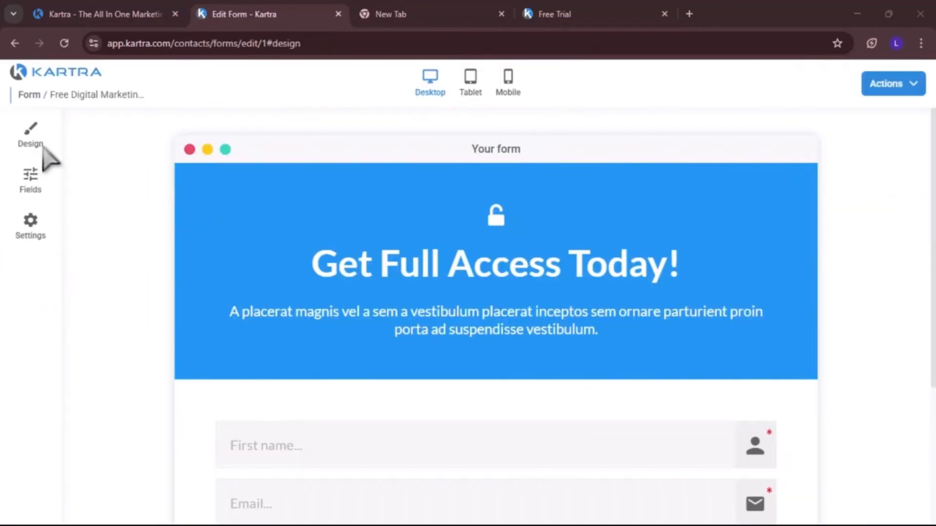
Open the form's Design panel and browse the available form templates
left_click(34, 146)
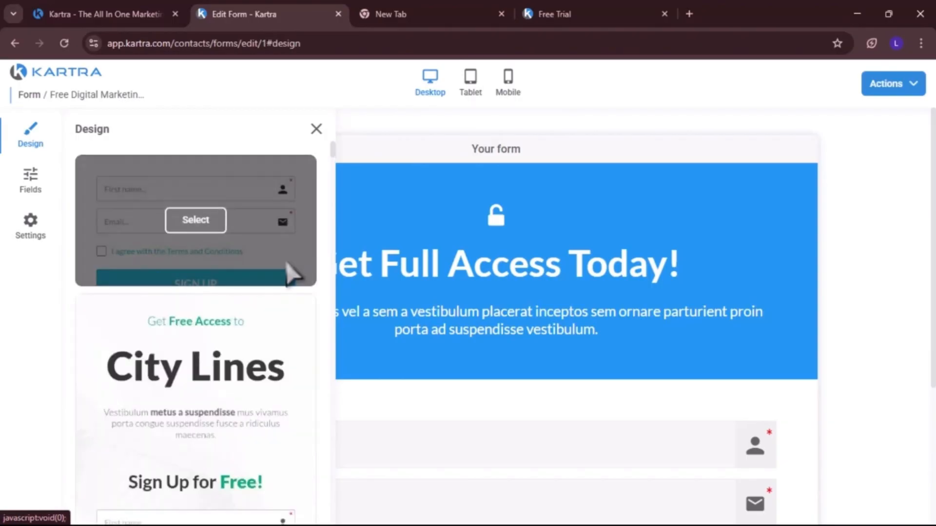
scroll(216, 341, "down", 2)
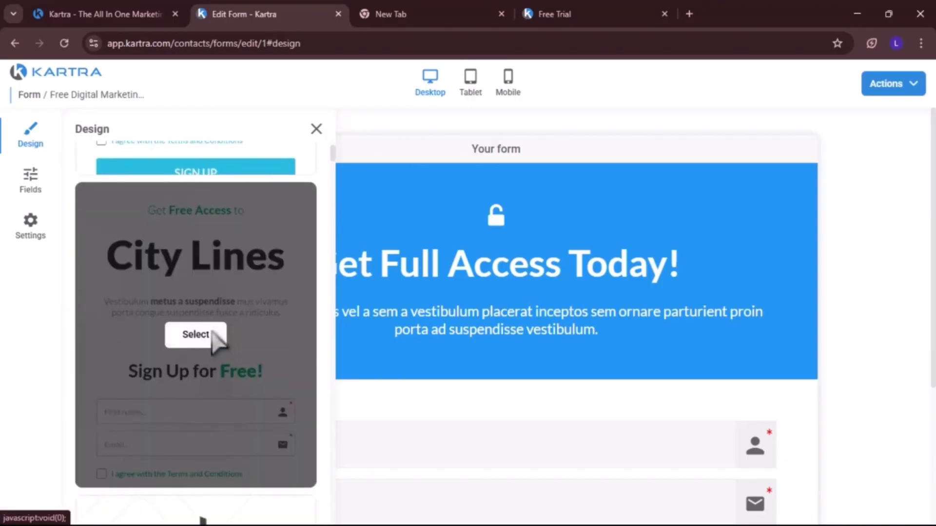
scroll(215, 341, "down", 5)
scroll(214, 341, "down", 3)
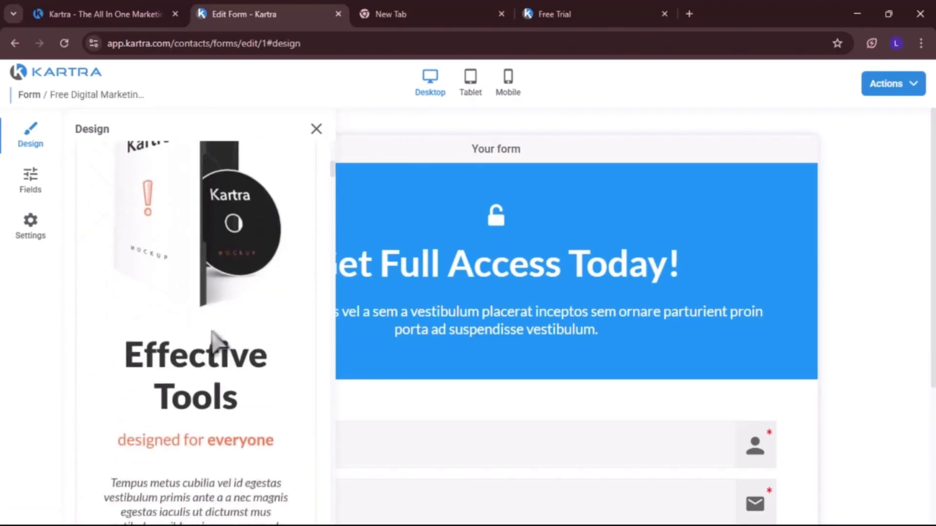
scroll(215, 342, "up", 8)
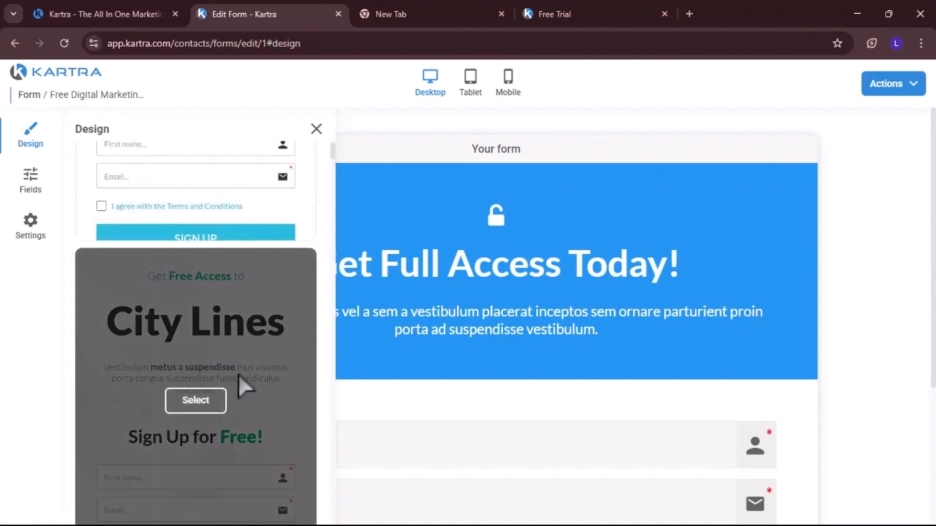
scroll(205, 396, "down", 8)
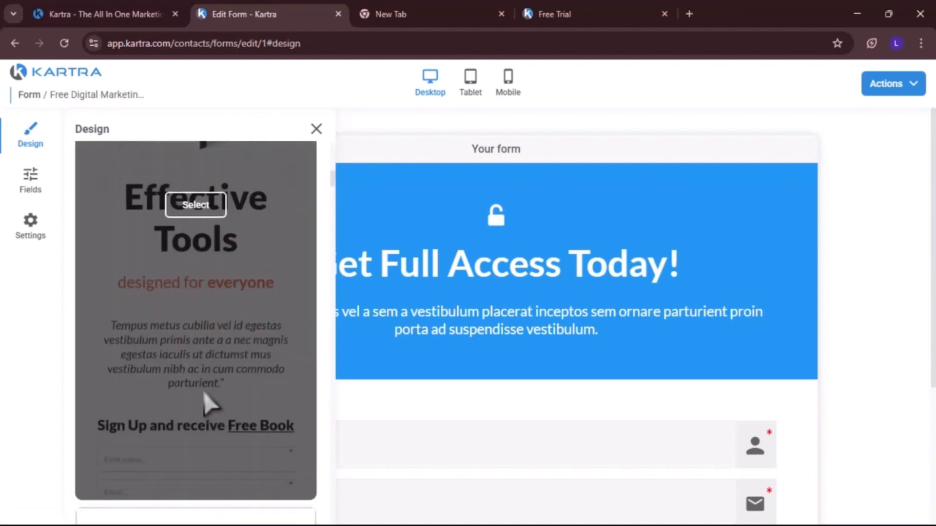
scroll(211, 405, "up", 3)
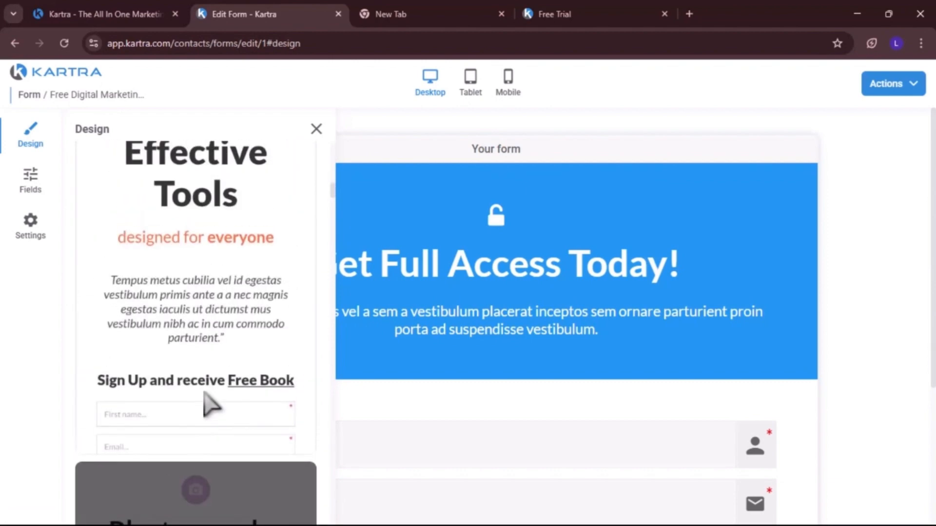
scroll(211, 405, "up", 5)
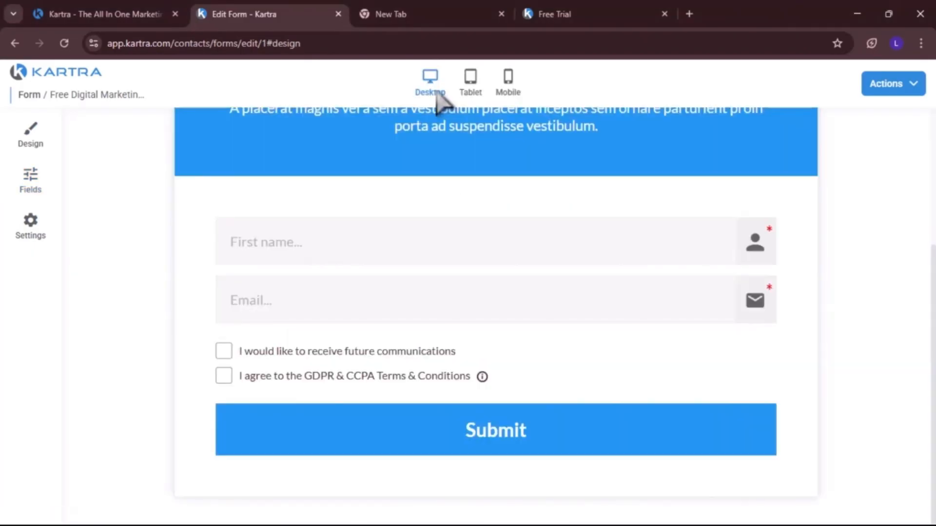
Preview the form in tablet and mobile layouts, save its progress, and save and exit the form editor
left_click(469, 93)
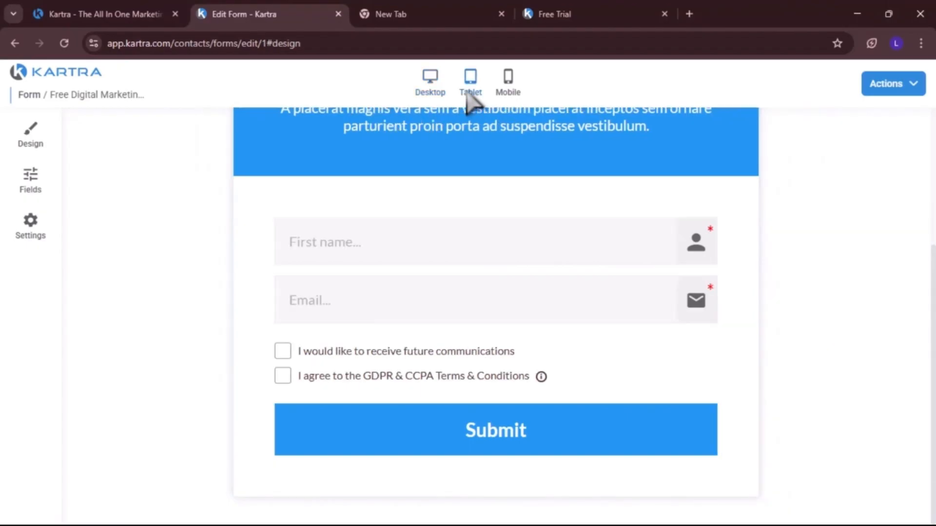
left_click(510, 83)
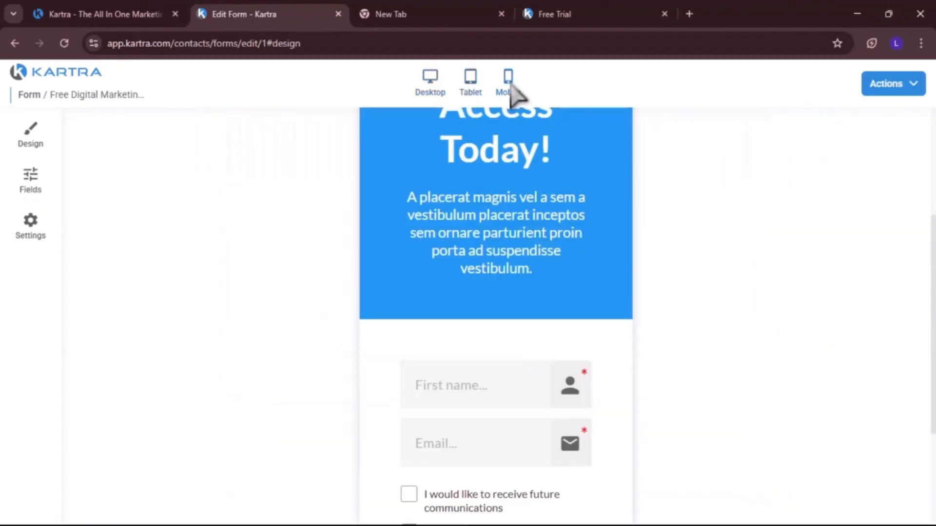
left_click(916, 89)
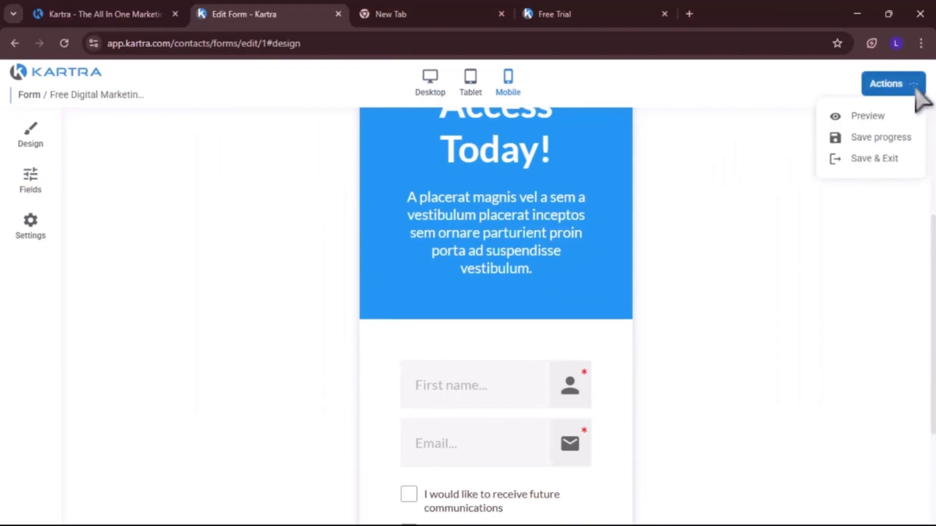
left_click(872, 138)
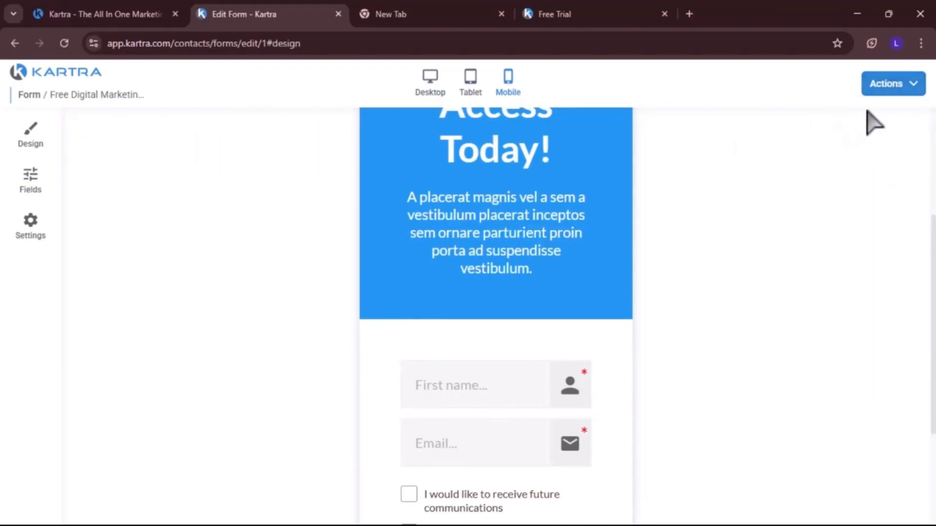
left_click(916, 90)
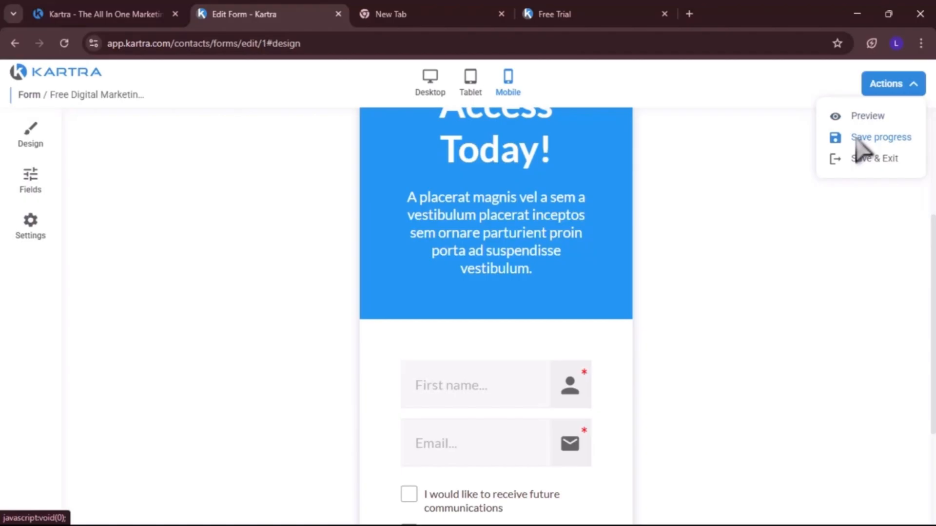
left_click(856, 138)
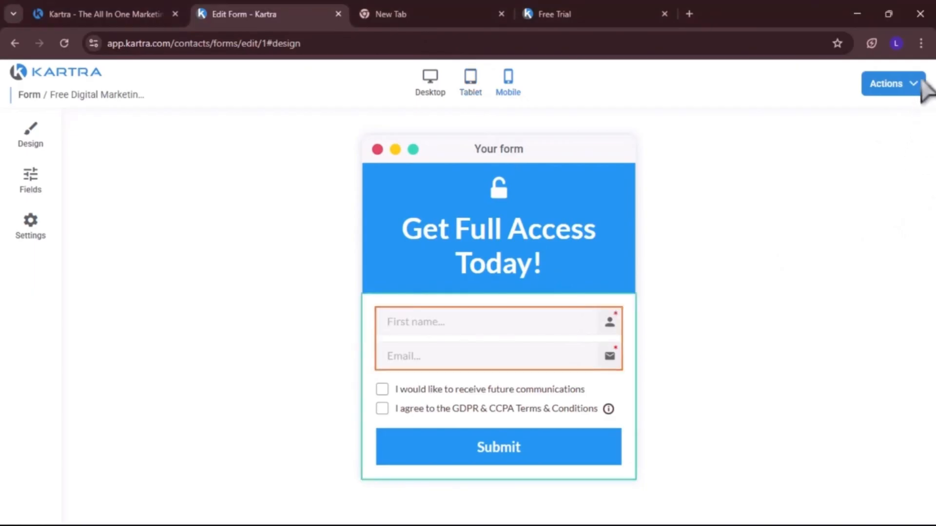
left_click(916, 84)
left_click(883, 157)
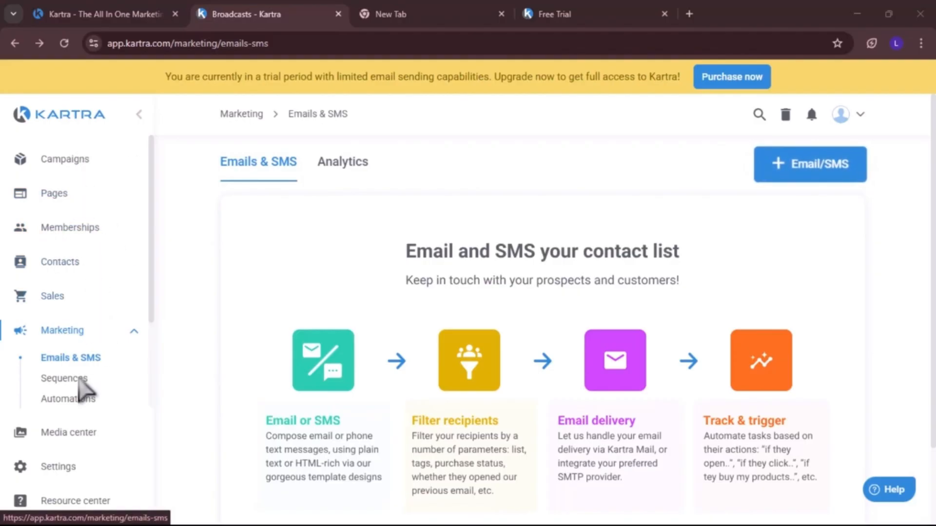
Open Emails & SMS, start a new email broadcast and browse the Kartra email templates
left_click(80, 356)
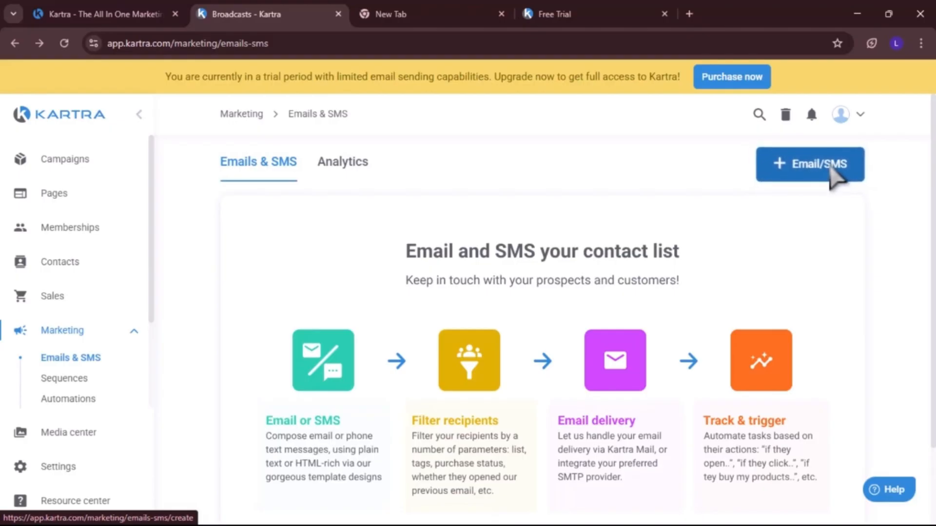
left_click(830, 168)
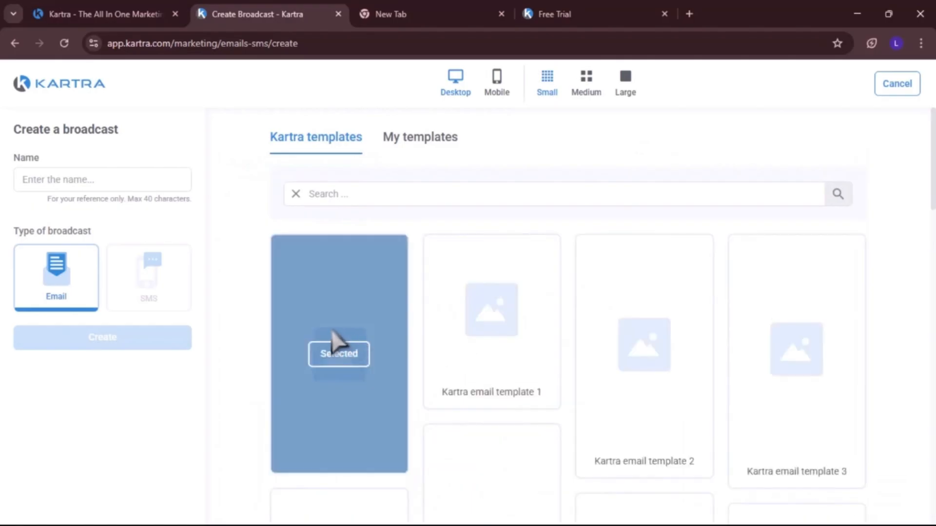
scroll(396, 321, "down", 5)
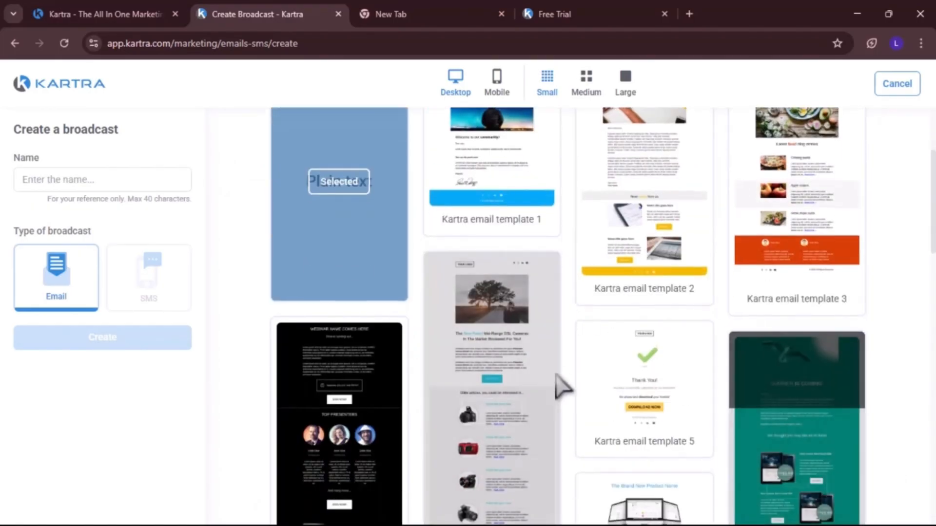
scroll(560, 384, "up", 2)
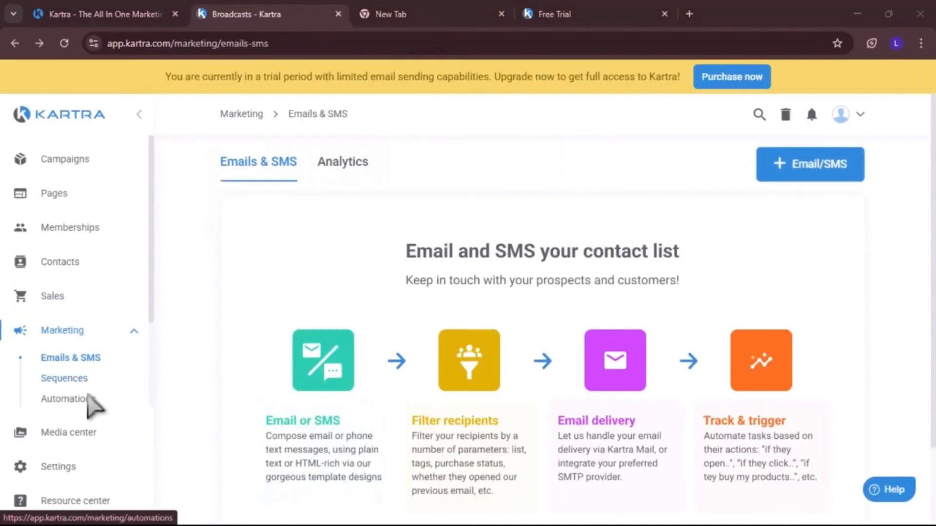
Open the Sales Products section and start creating a new product
left_click(77, 396)
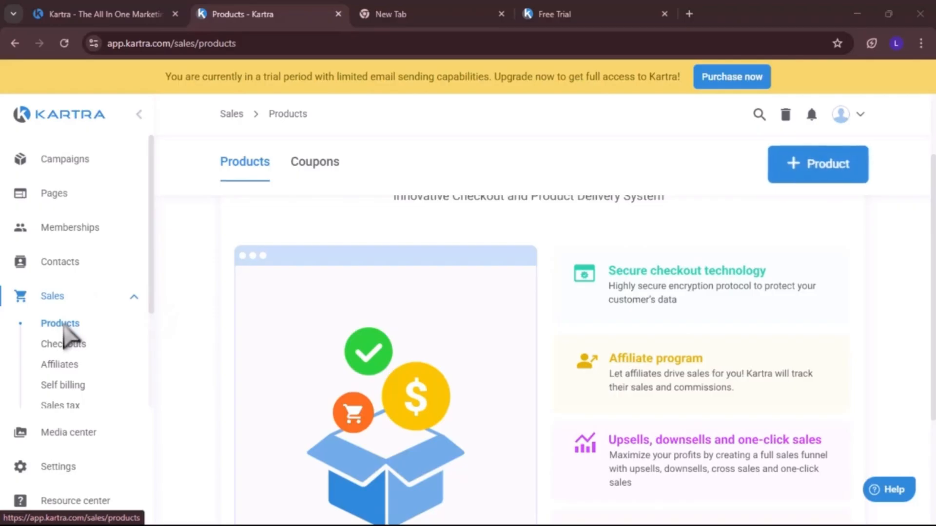
left_click(69, 322)
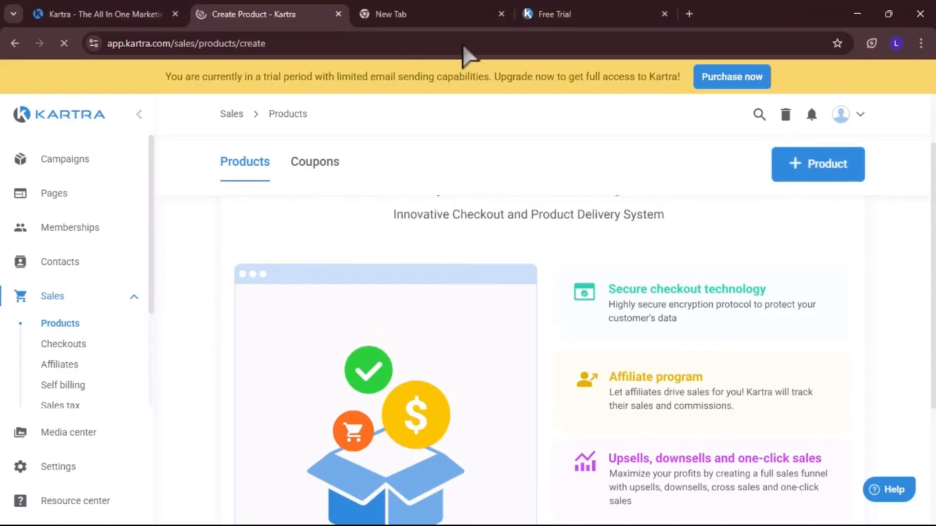